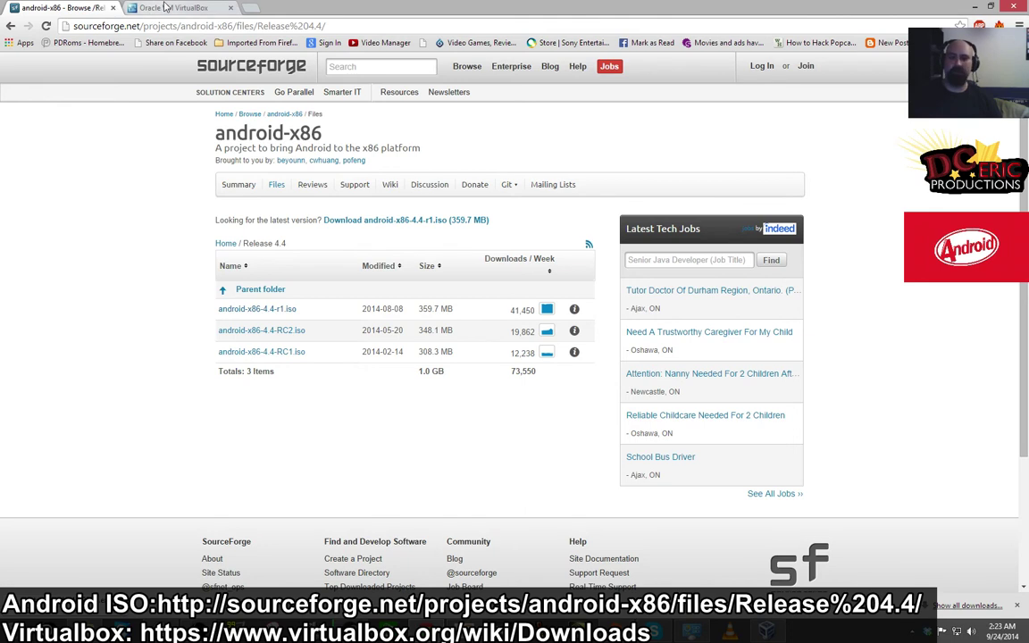
- Open the Downloads page of the VirtualBox website
left_click(165, 7)
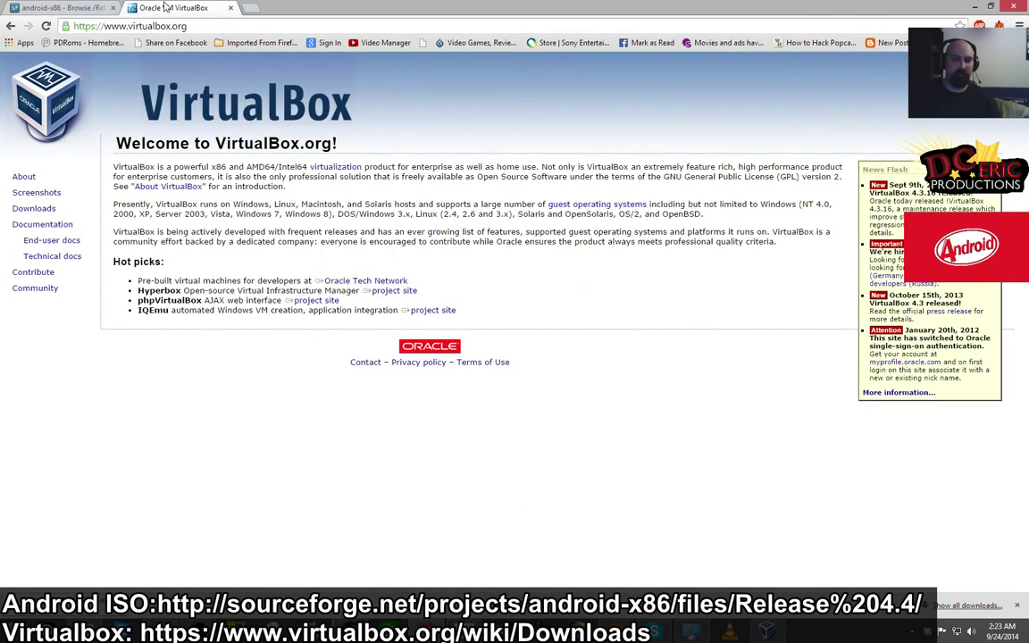
double_click(50, 211)
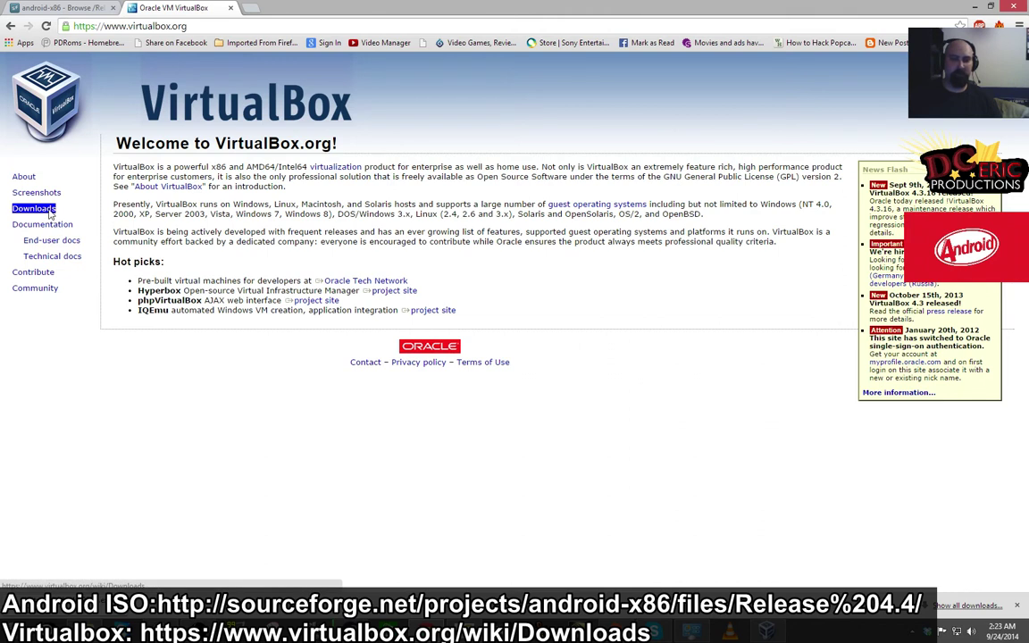
left_click(50, 211)
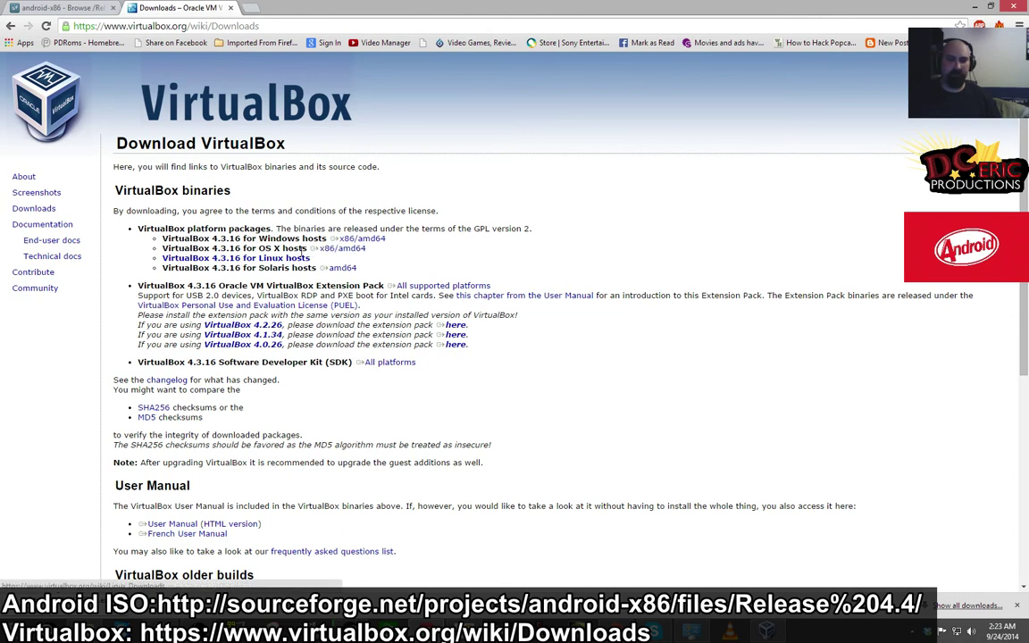
- Examine the VirtualBox 4.3.16 platform packages for Windows, OS X and Linux hosts, and close the browser
left_click_drag(365, 248, 252, 241)
left_click(272, 260)
left_click_drag(386, 239, 335, 241)
left_click(391, 252)
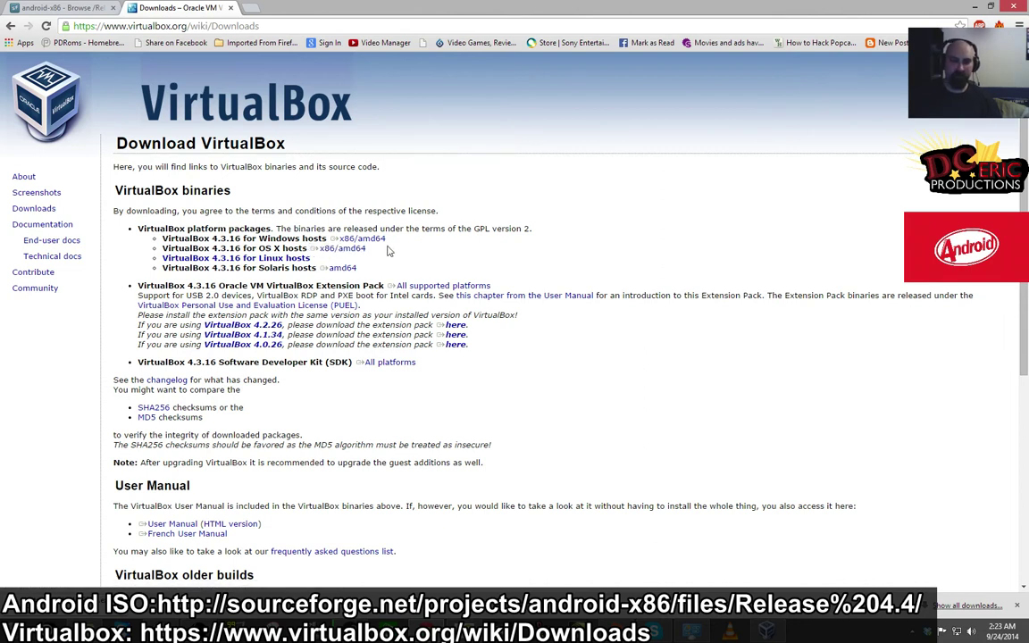
triple_click(288, 259)
left_click_drag(386, 239, 310, 249)
left_click(478, 218)
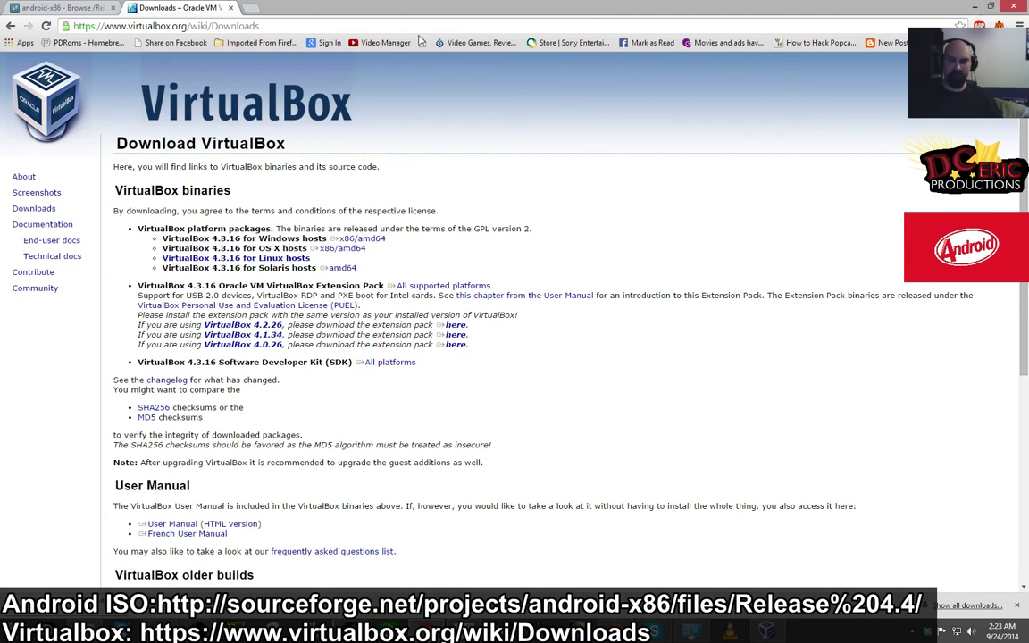
left_click(1022, 6)
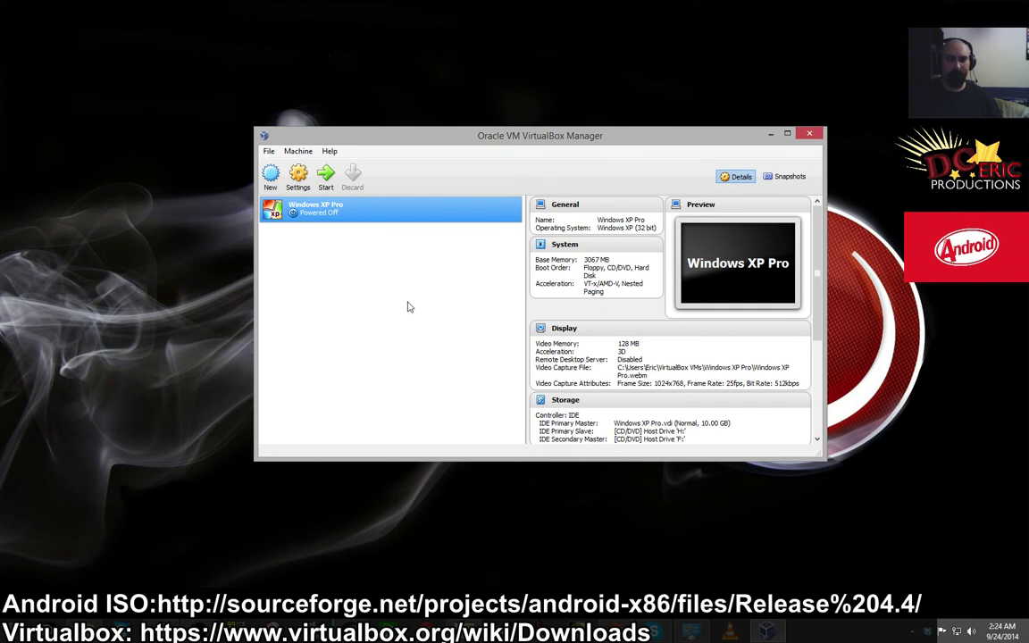
- Start a new virtual machine named "Android Kitkat 4.4" with type Linux and version Other Linux (32 bit)
left_click_drag(420, 134, 401, 153)
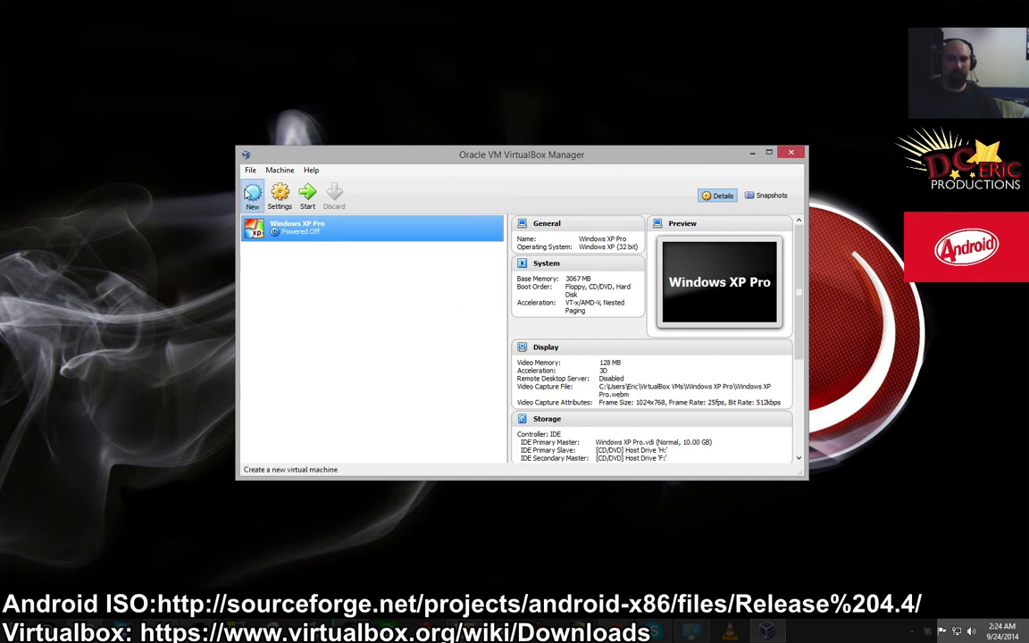
left_click(250, 195)
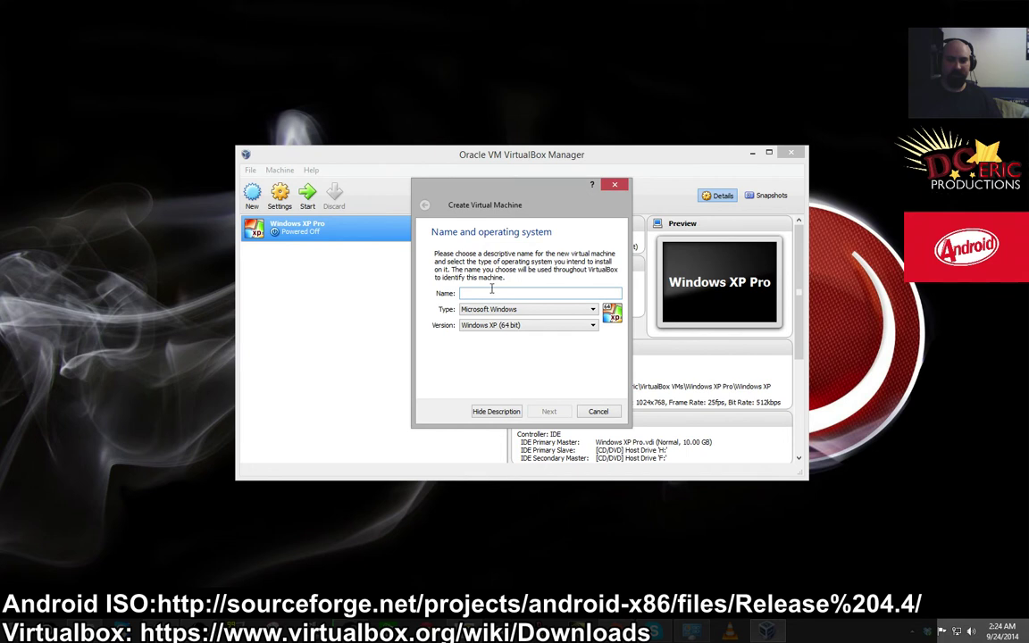
type("Android Kitkat 4.4")
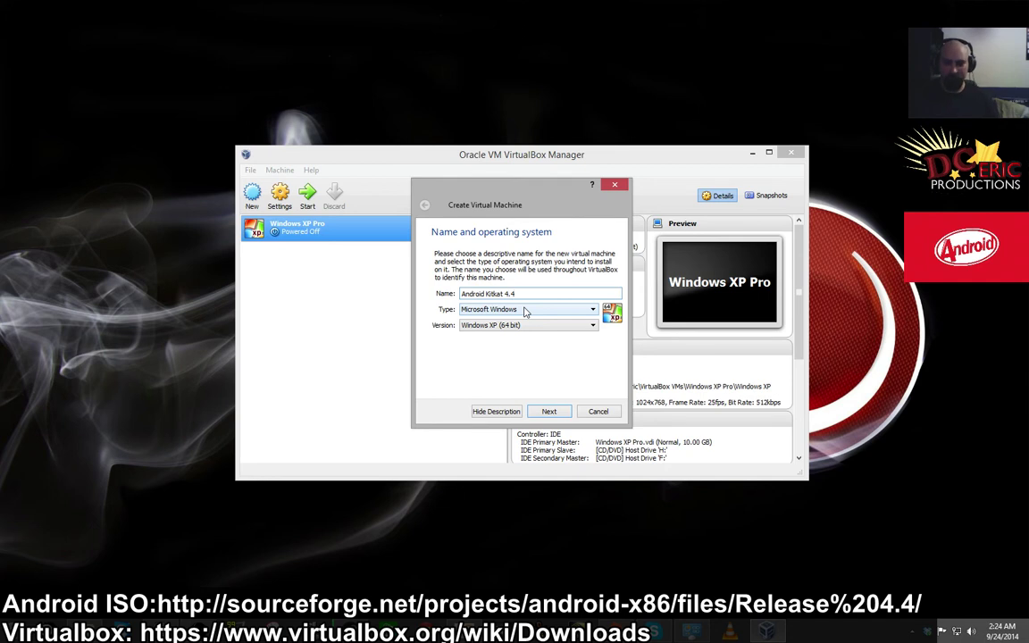
left_click(525, 310)
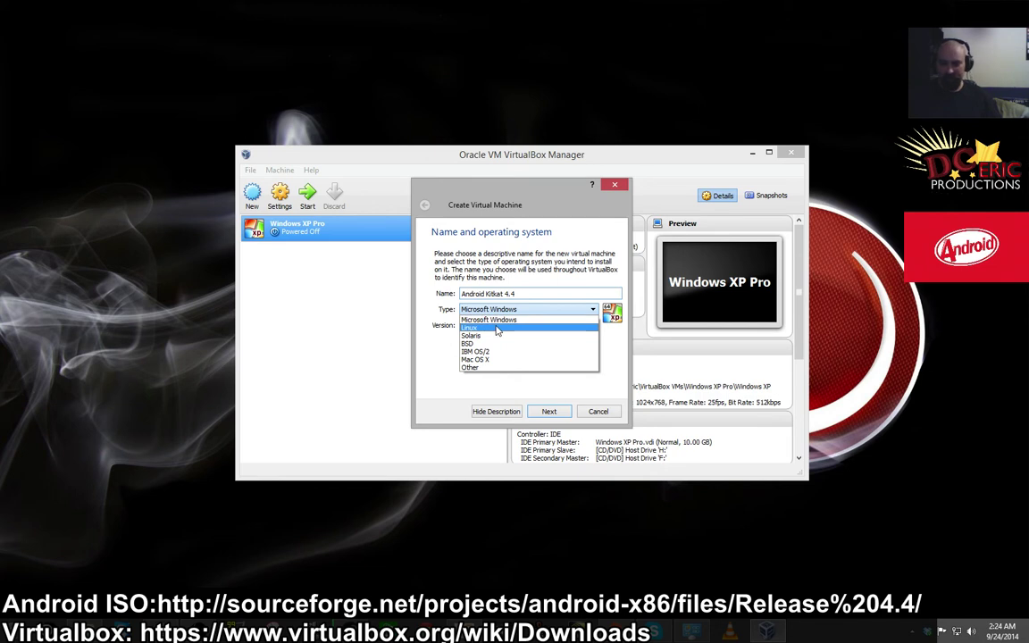
left_click(498, 329)
left_click(493, 326)
scroll(534, 395, "down", 2)
scroll(534, 395, "down", 2)
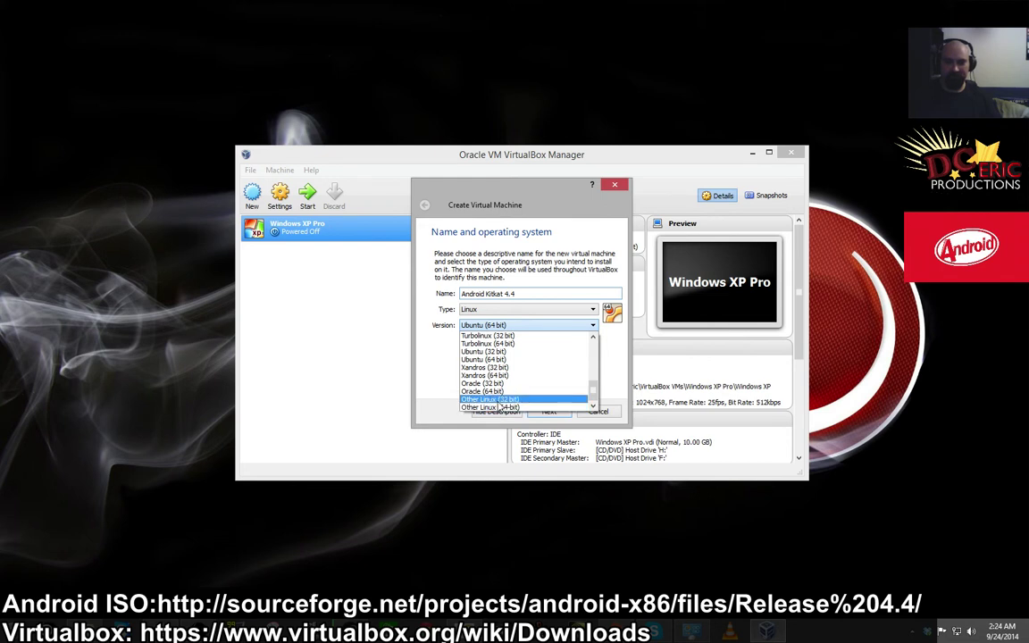
left_click(501, 401)
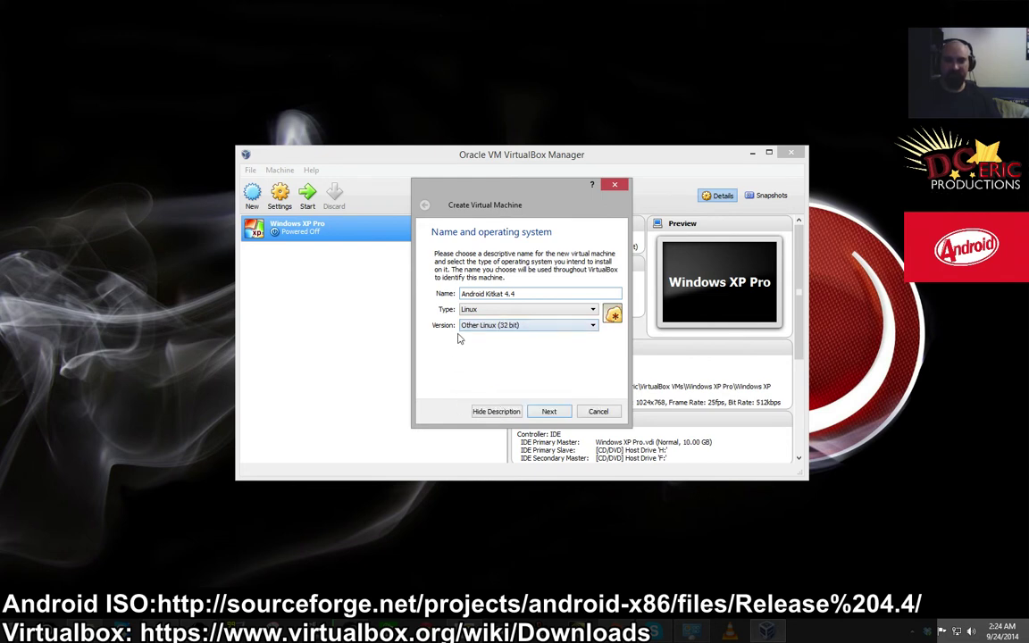
left_click(550, 412)
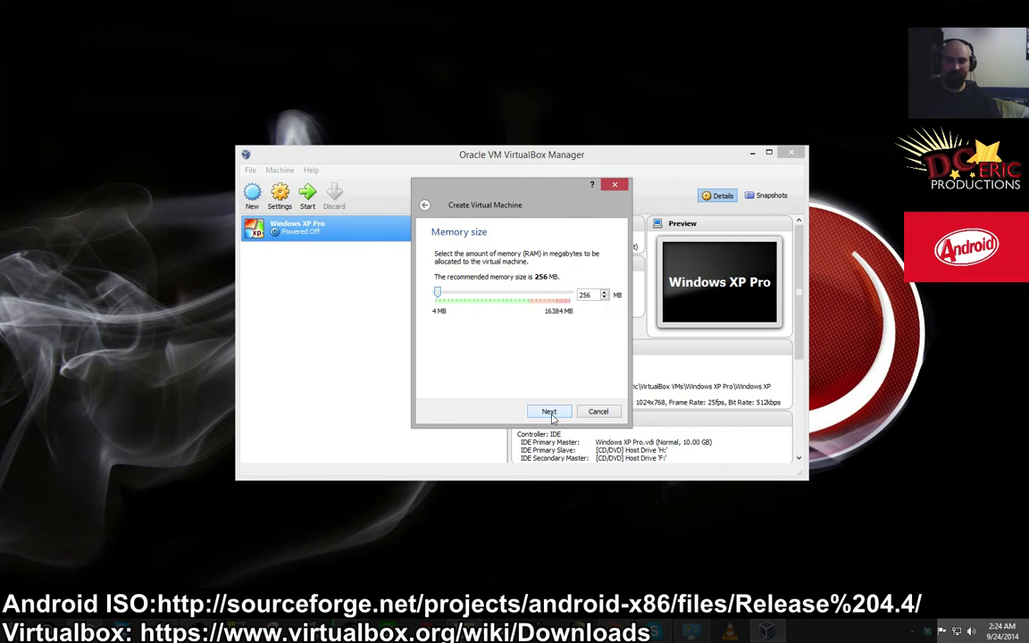
- Set the new virtual machine's memory size to 1024 MB
left_click_drag(593, 299, 407, 304)
type("1024")
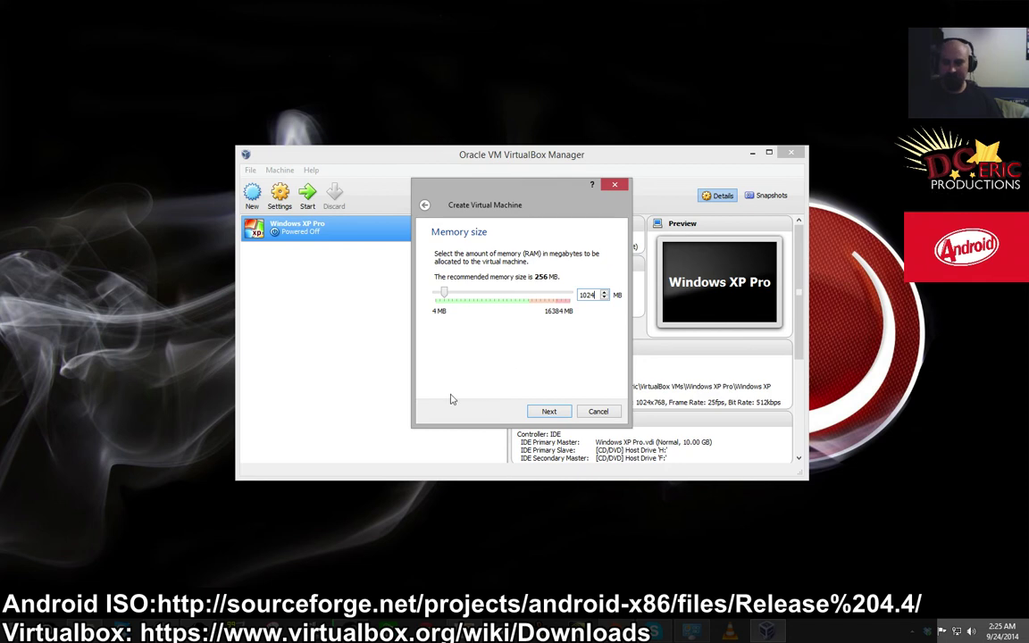
left_click(549, 412)
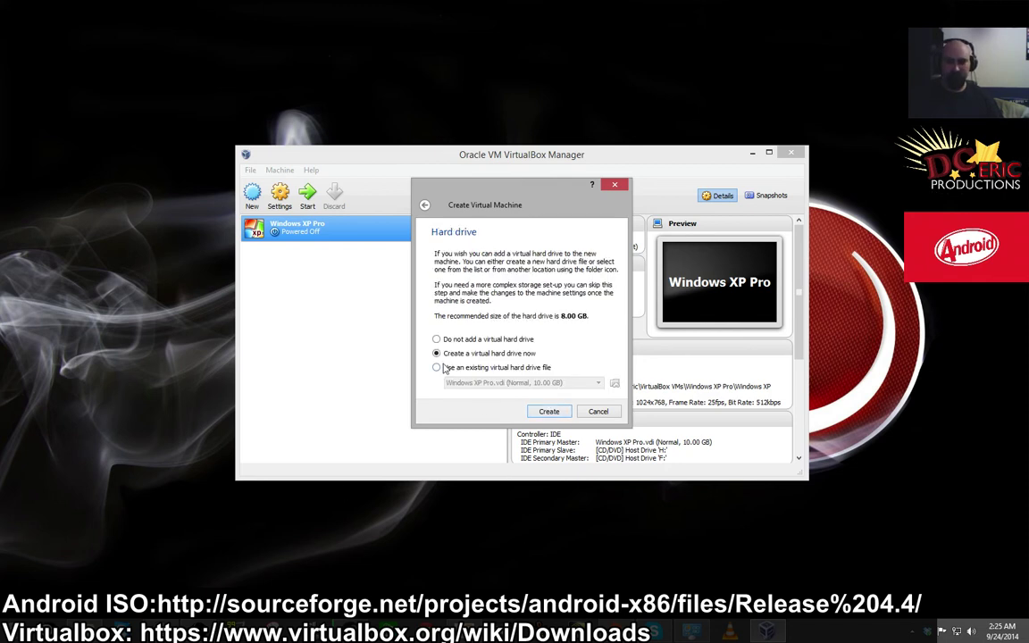
- Create a dynamically allocated VDI virtual hard drive named "Android Kitkat 4.4" with a size of 8.00 GB
left_click(548, 412)
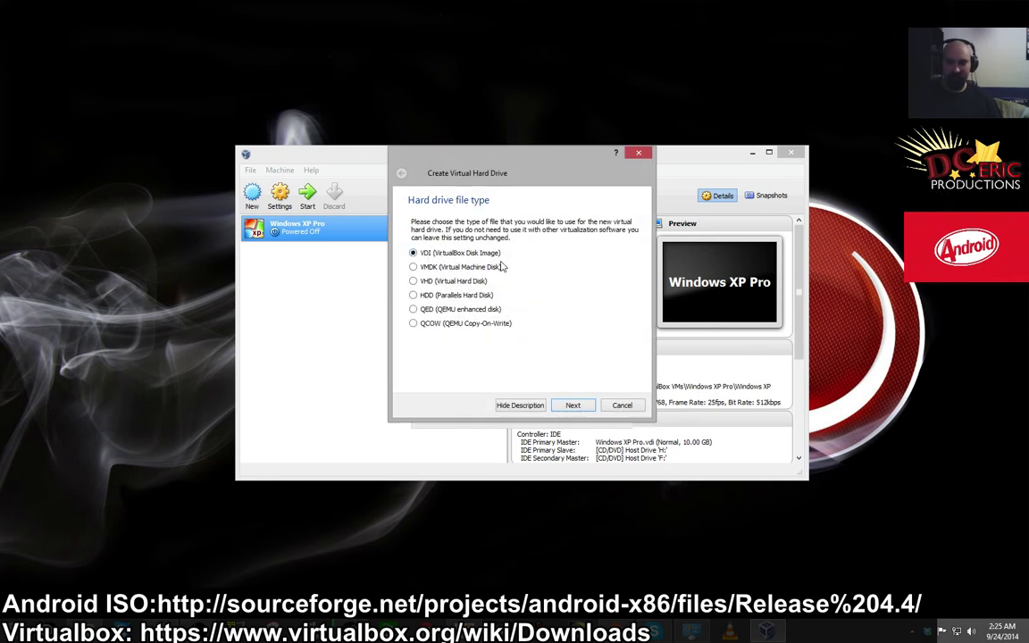
left_click(571, 407)
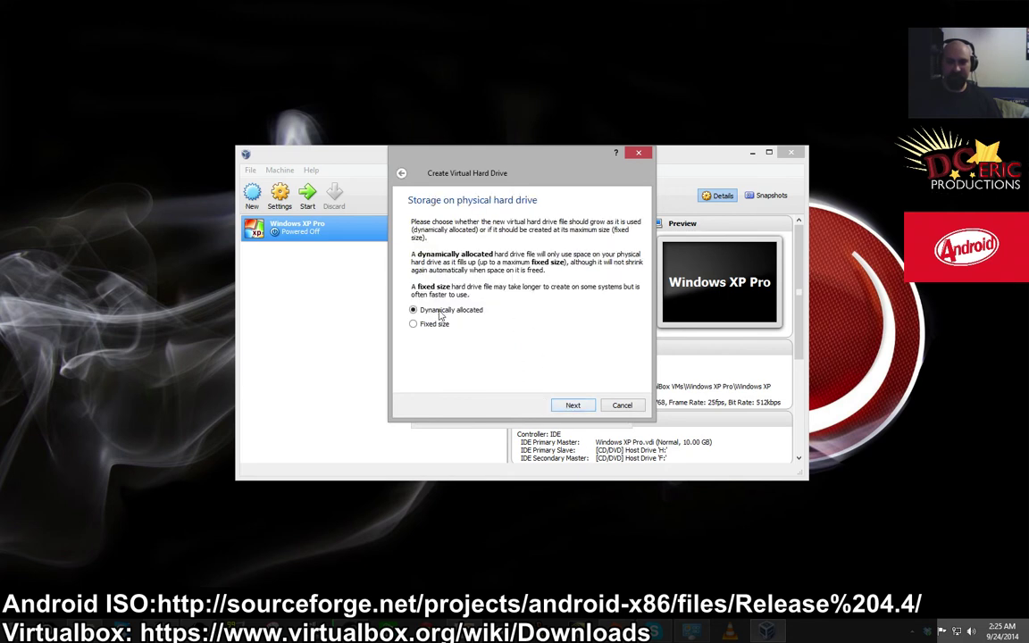
left_click(573, 407)
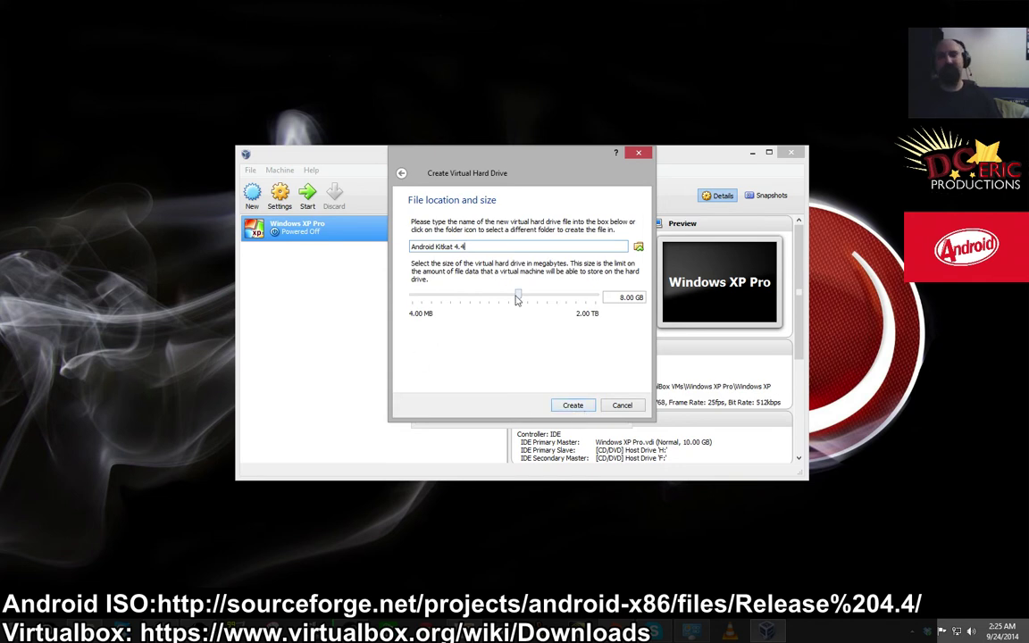
mouse_move(518, 300)
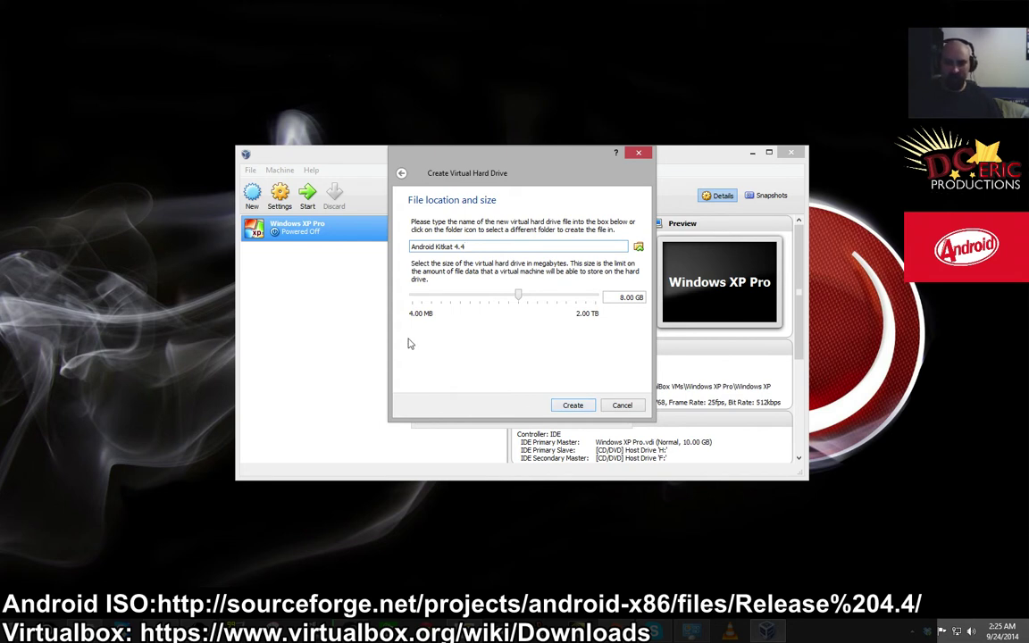
left_click(572, 407)
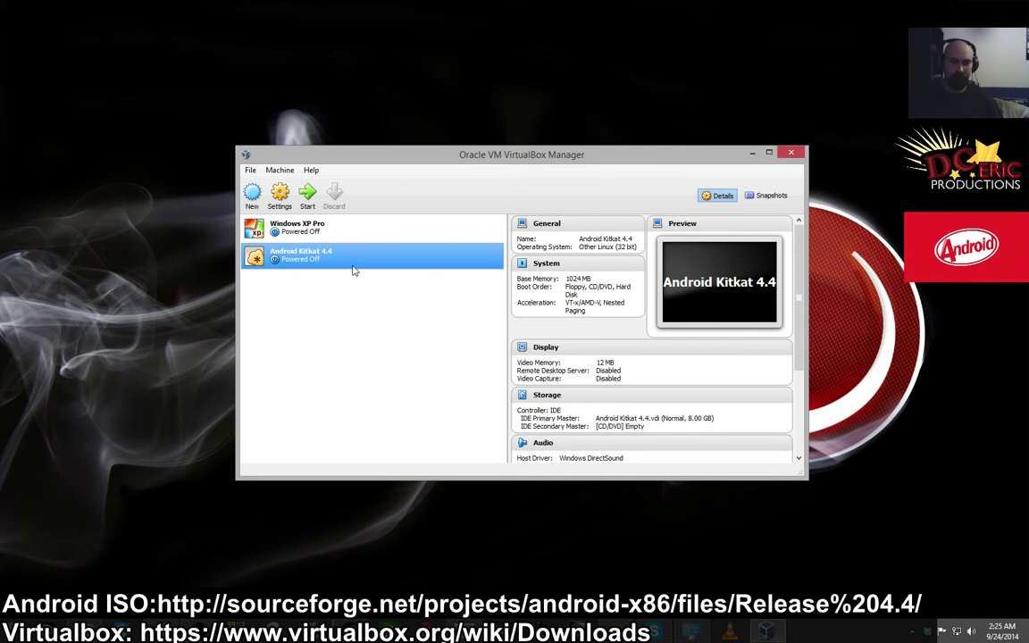
- Load android-x86-4.4-r1.iso from the Downloads folder into the empty CD/DVD drive of the Android Kitkat 4.4 virtual machine
right_click(298, 261)
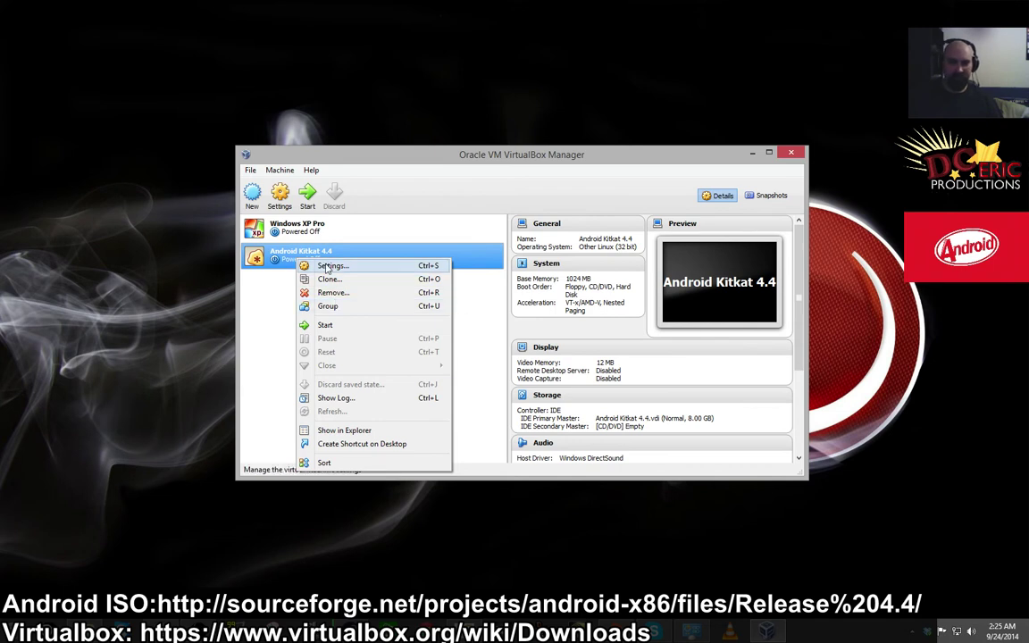
left_click(329, 266)
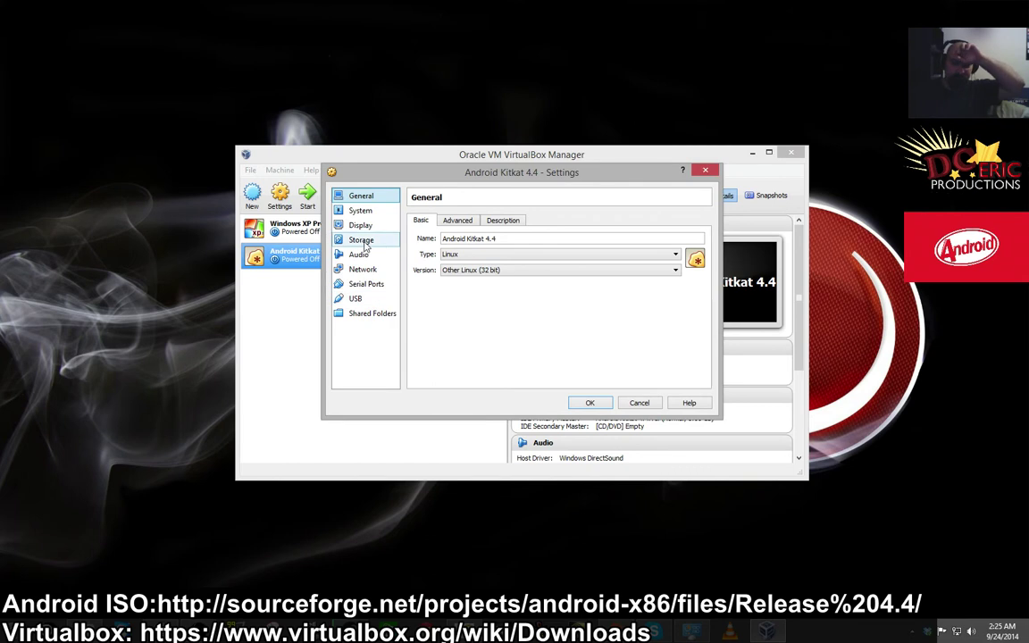
left_click(362, 241)
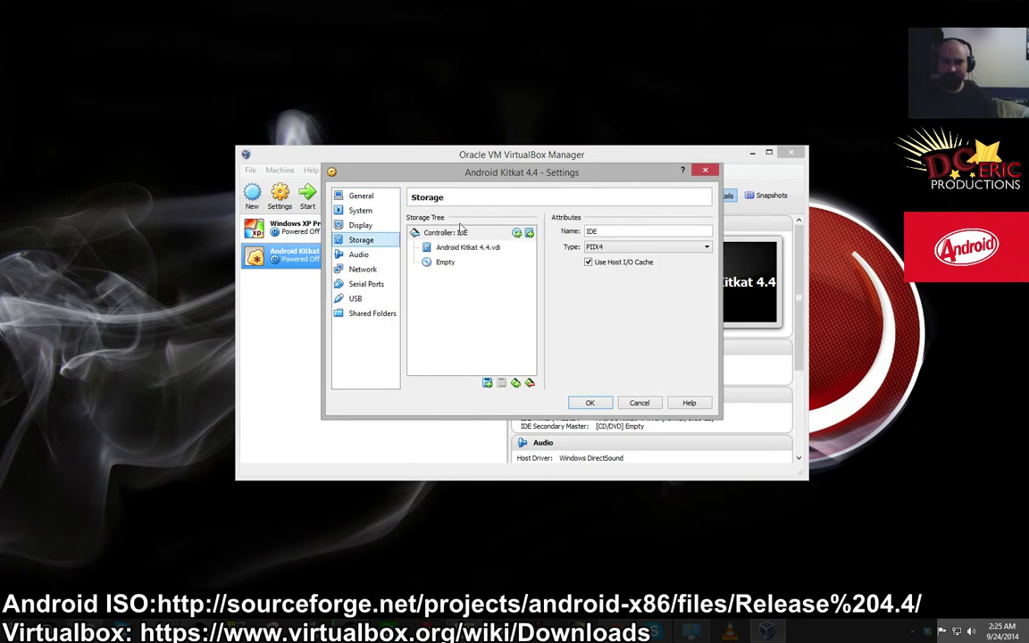
left_click(429, 264)
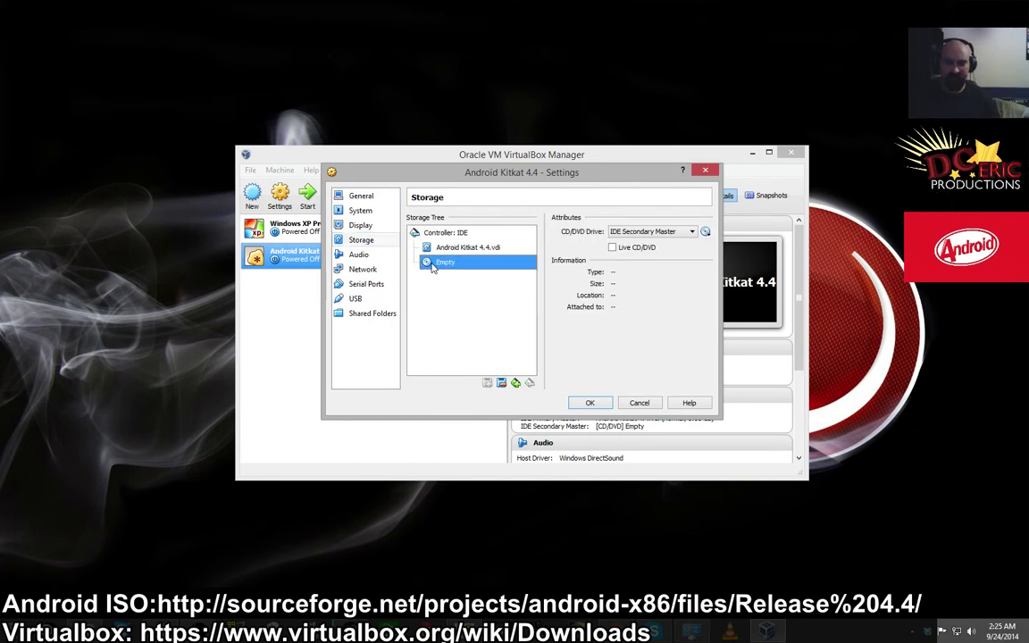
left_click(705, 231)
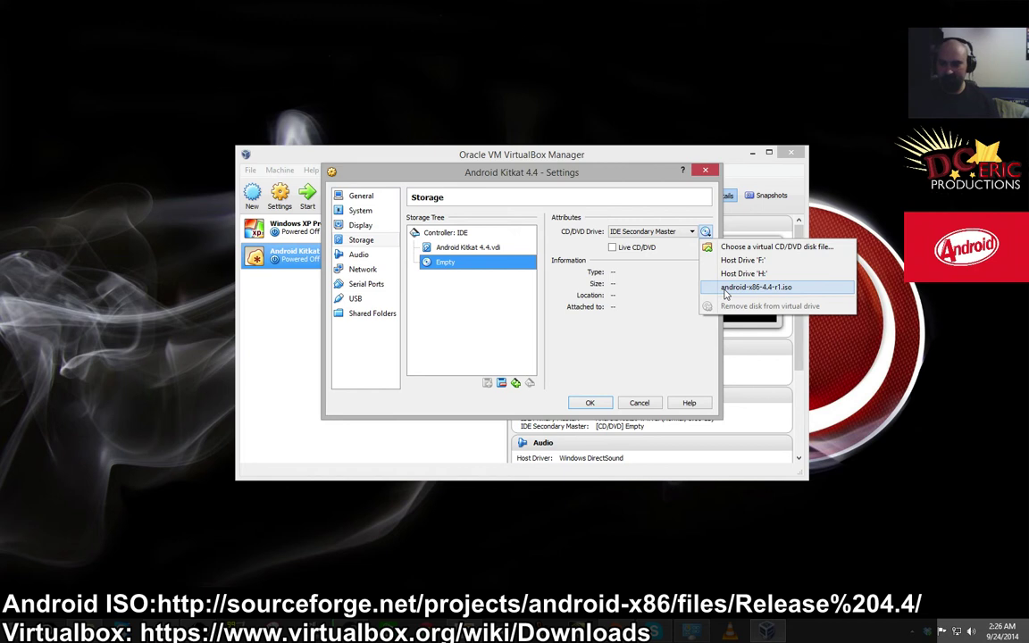
left_click(759, 251)
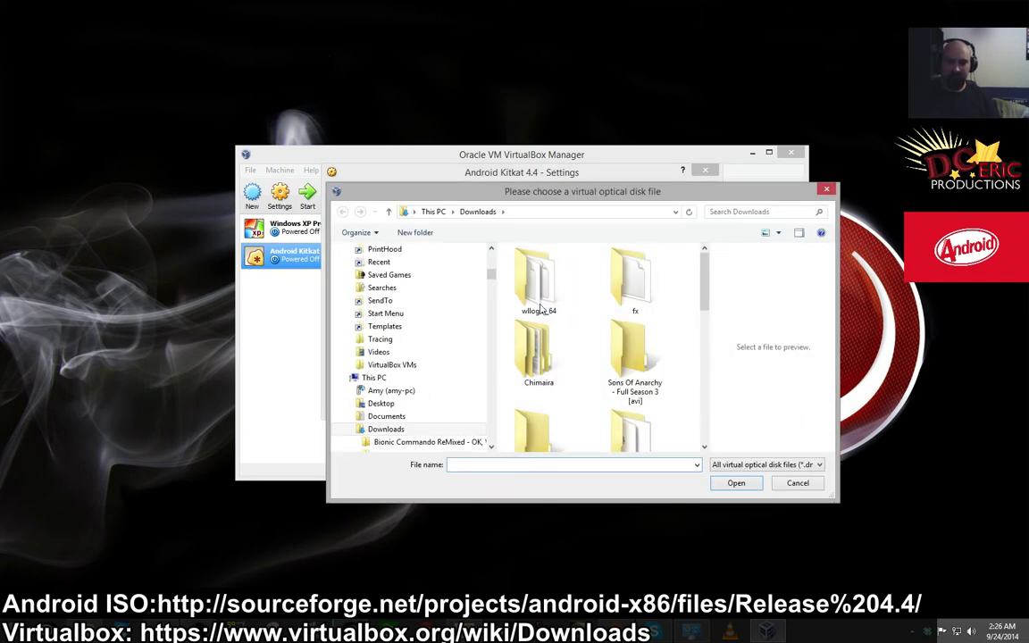
left_click(766, 212)
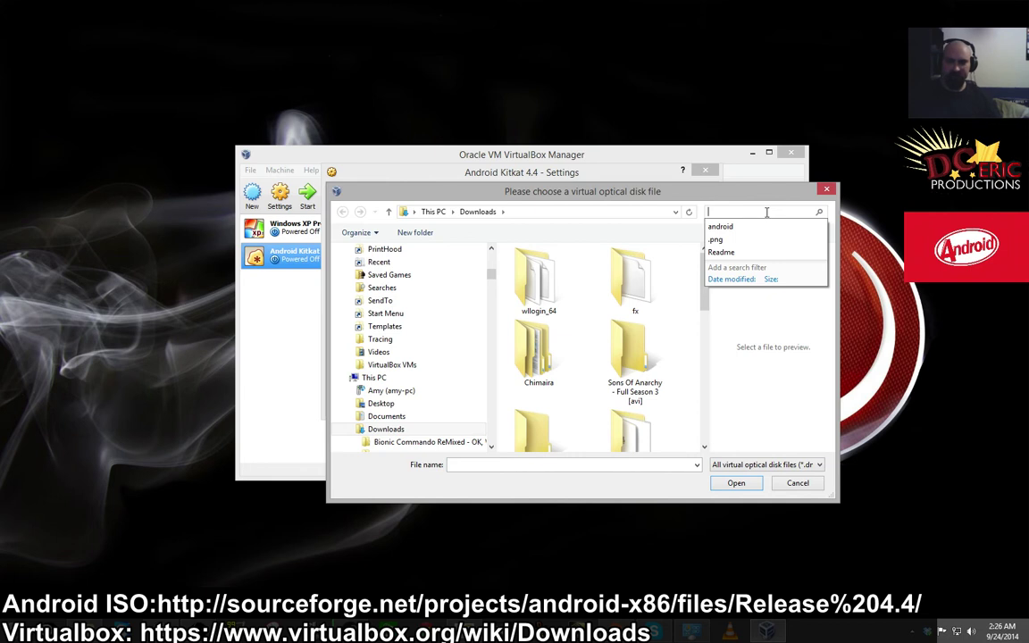
type("androi")
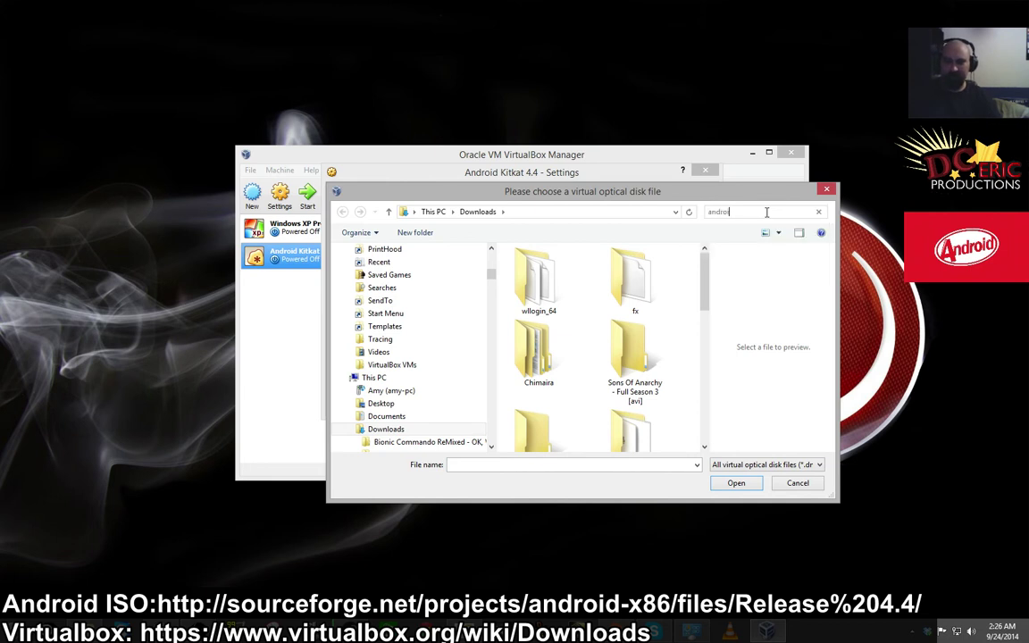
type("d")
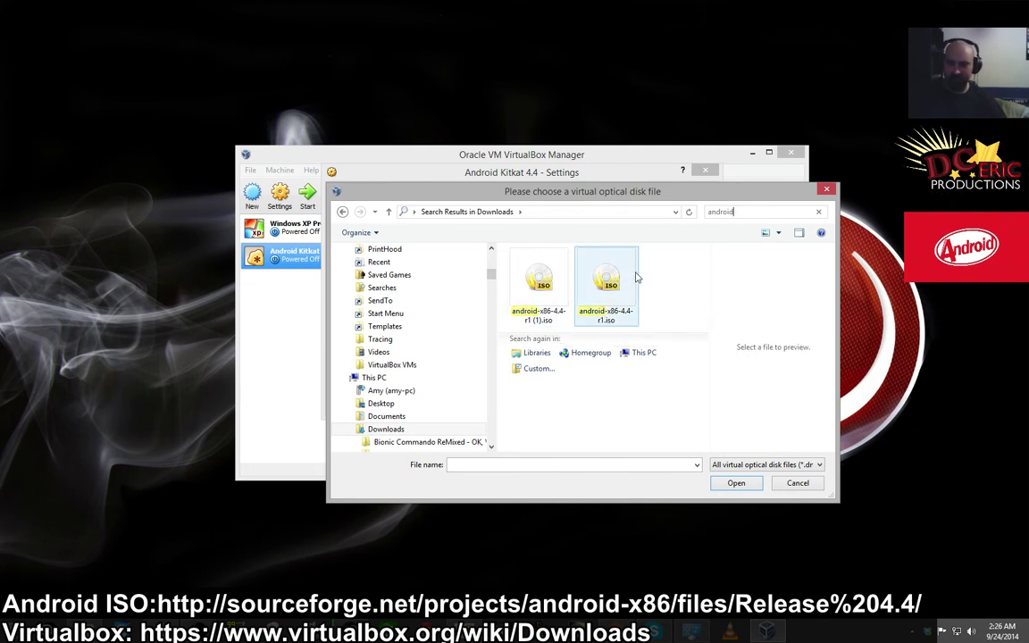
left_click(623, 298)
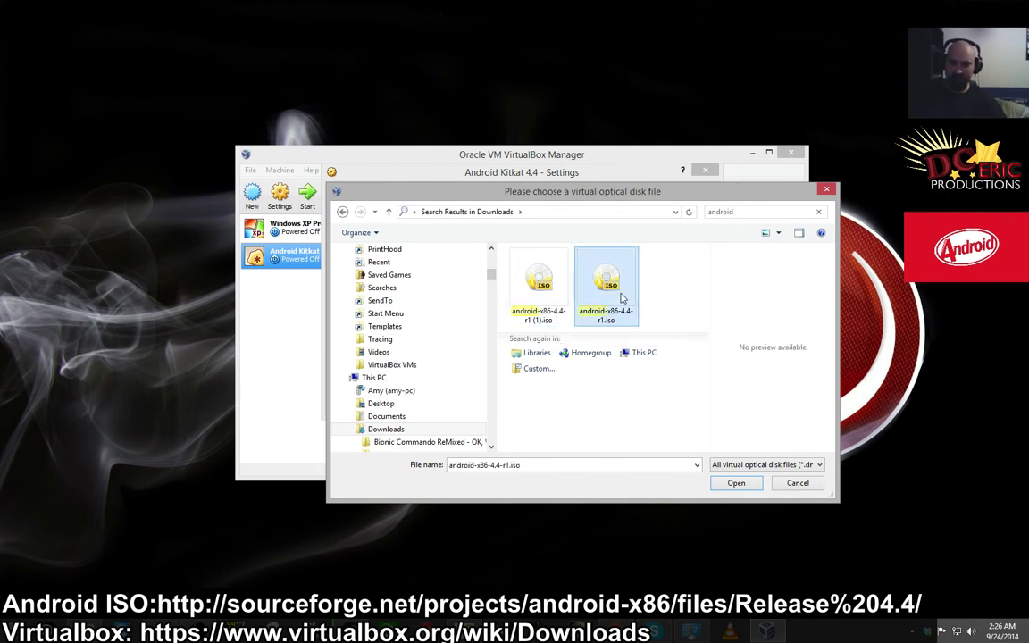
double_click(623, 298)
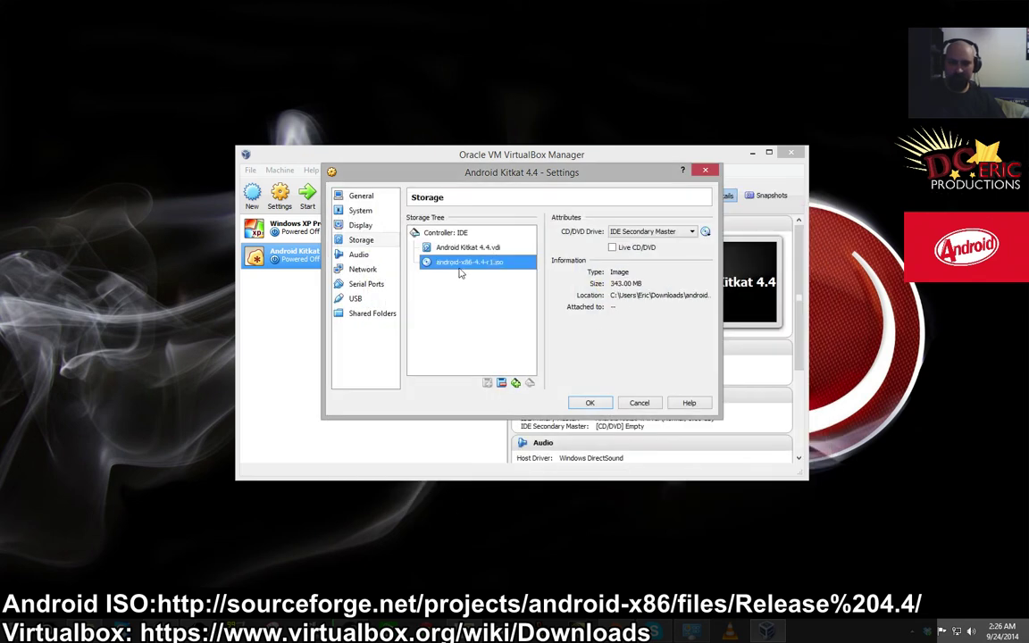
left_click(590, 403)
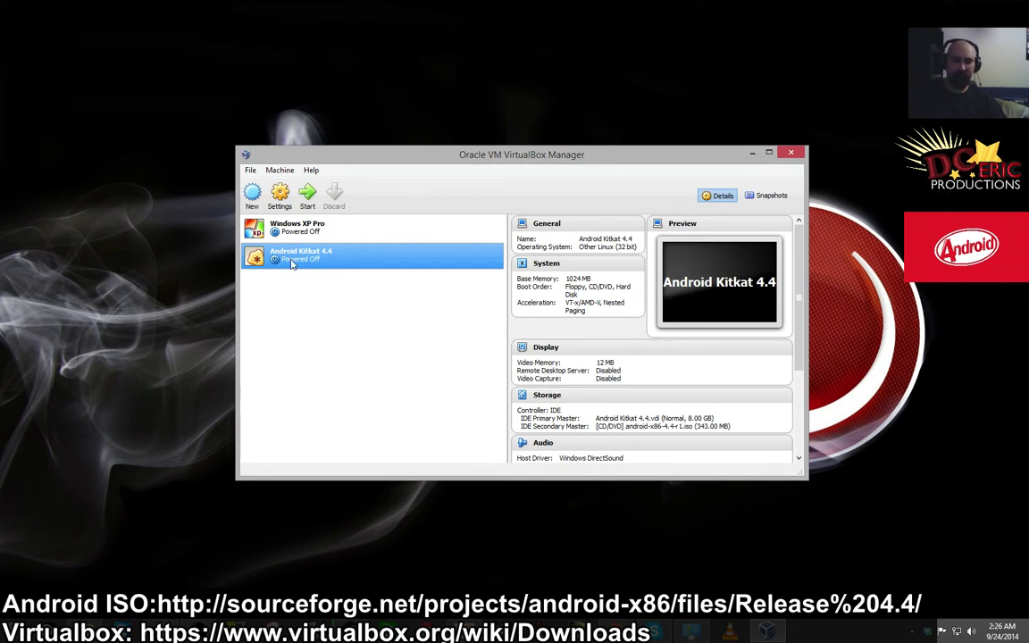
- Start the Android Kitkat 4.4 virtual machine and boot the option to install Android-x86 to harddisk
double_click(264, 258)
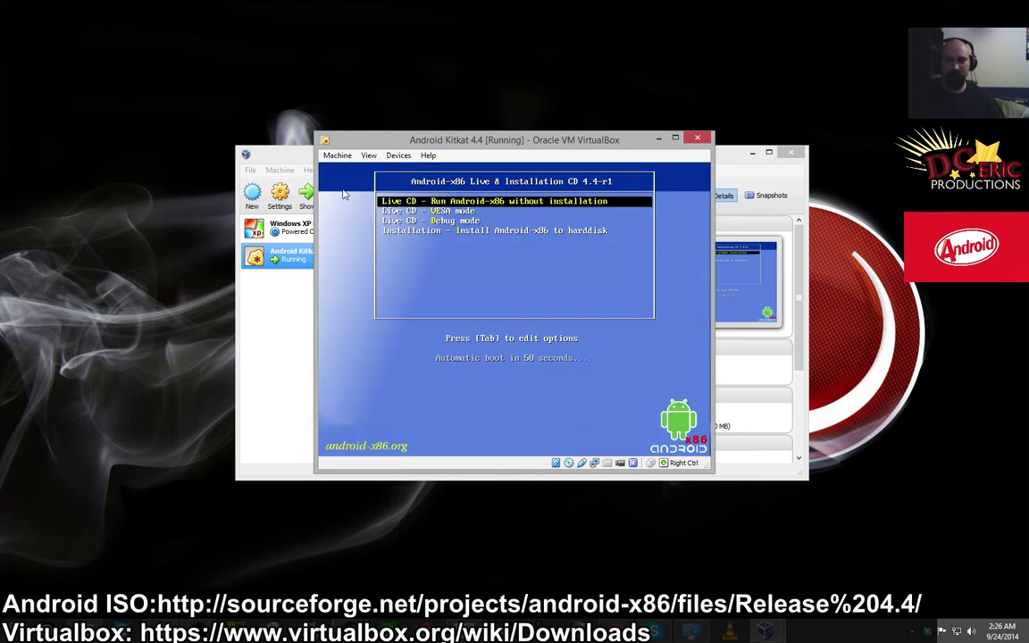
key("Down")
key("Down")
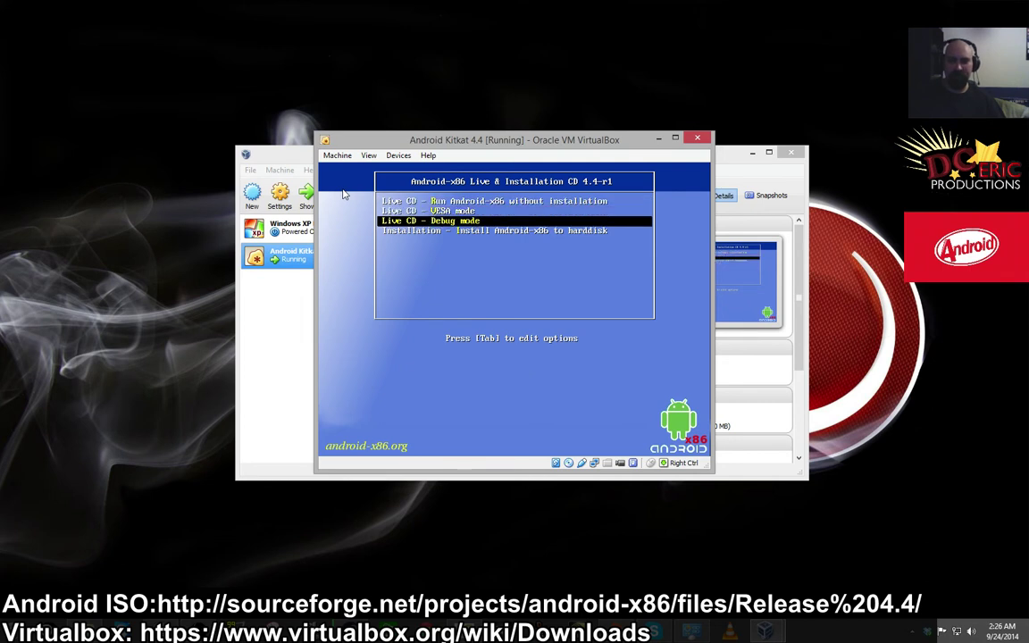
key("Up")
key("Up")
key("Down")
key("Down")
key("Up")
key("Up")
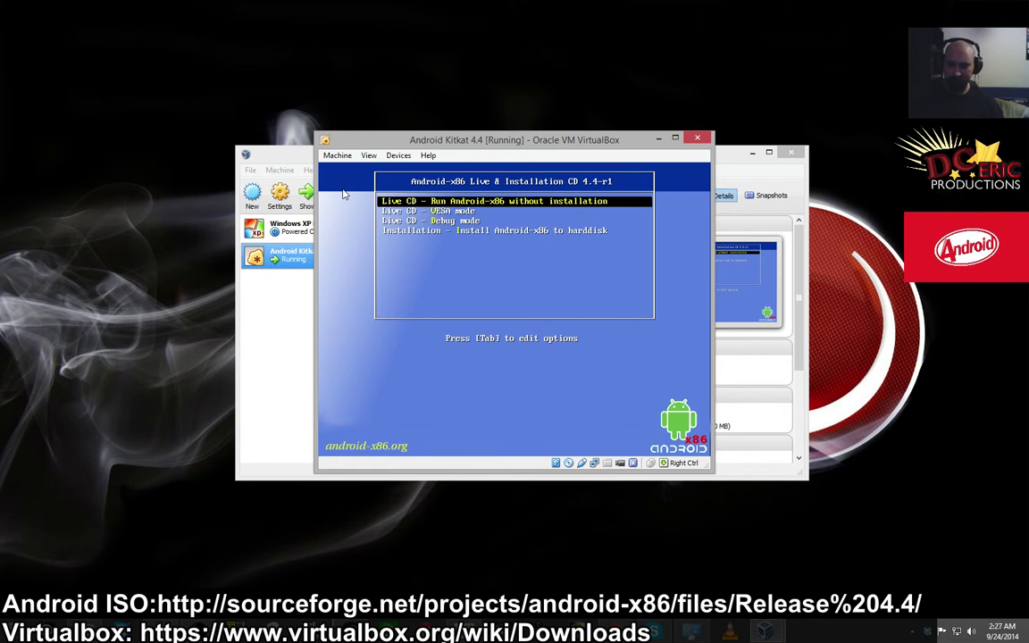
key("Down")
key("Down")
key("Down")
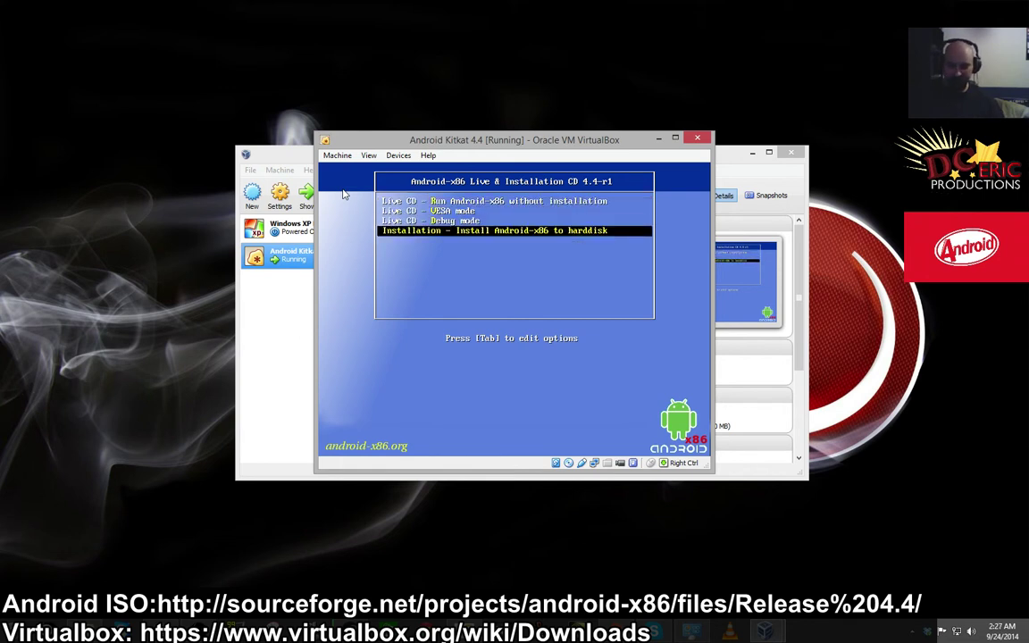
key("Return")
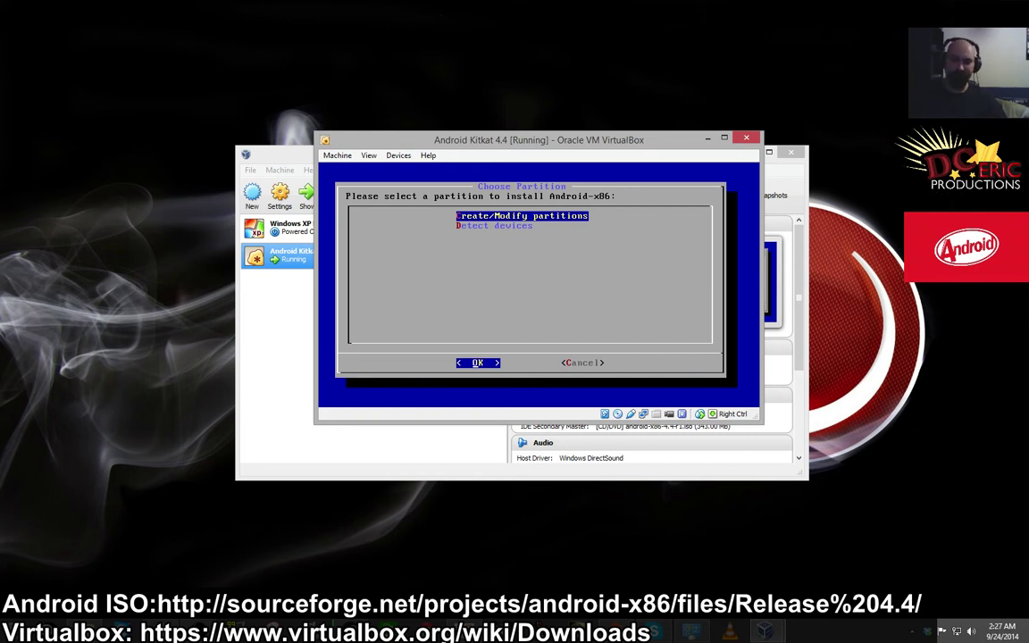
- Open the create/modify partitions tool and create a new primary partition of 8587.19 MB from the free space
key("Down")
key("Up")
key("Return")
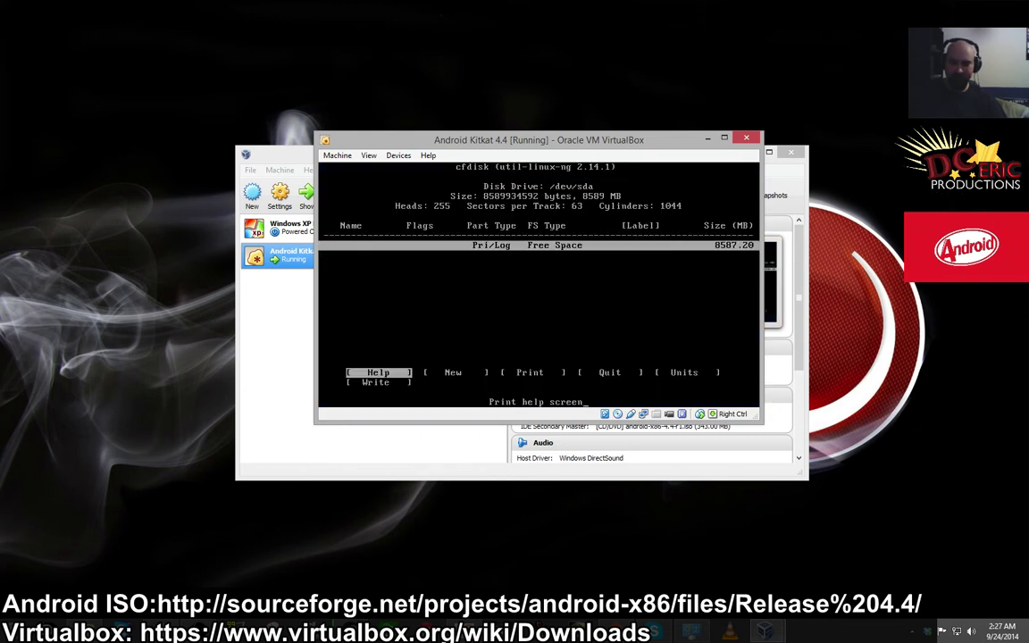
key("Right")
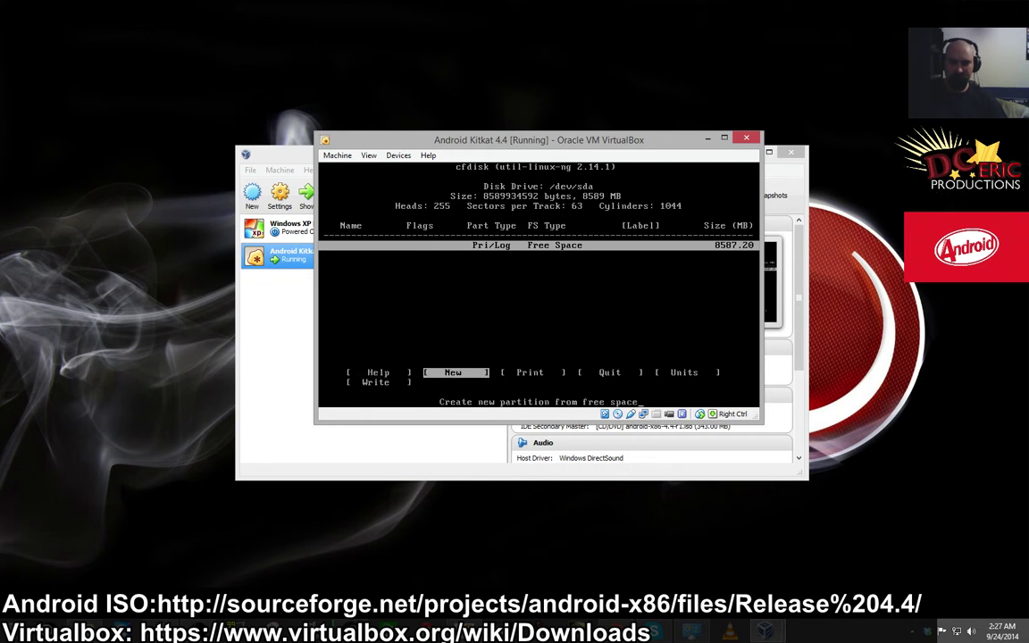
key("Return")
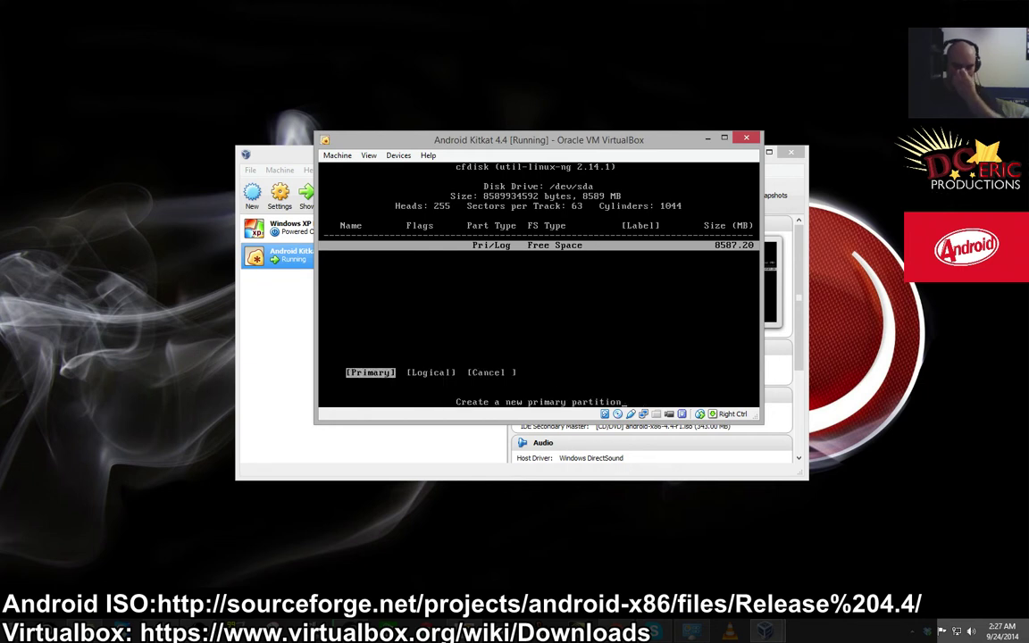
key("Return")
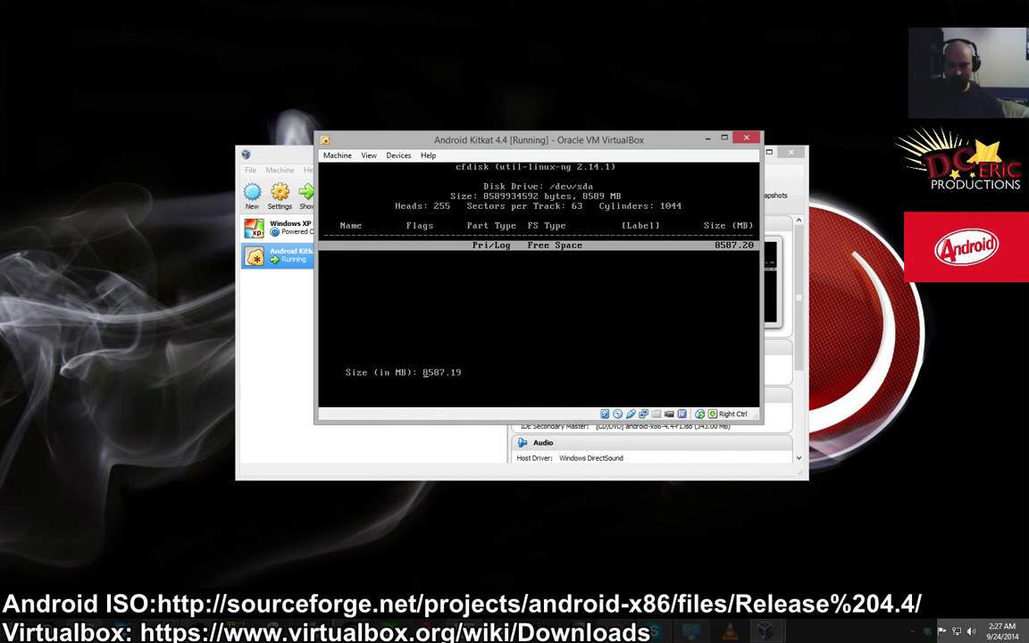
key("Return")
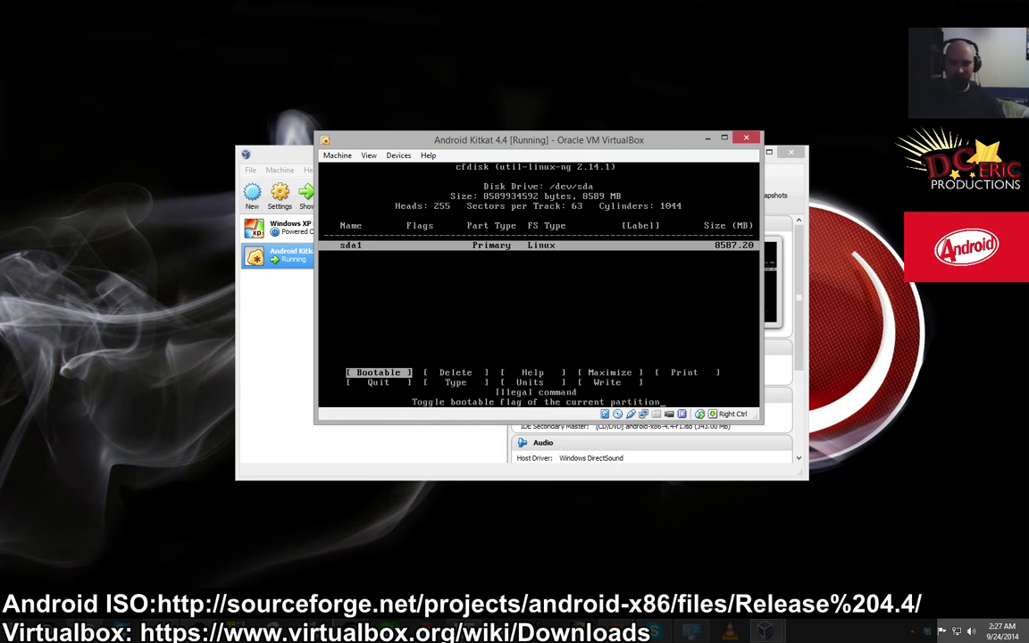
- Flag the sda1 partition as bootable and write the partition table to disk, confirming with "yes"
key("Return")
key("Right")
key("Right")
key("Right")
key("Right")
key("Right")
key("Right")
key("Right")
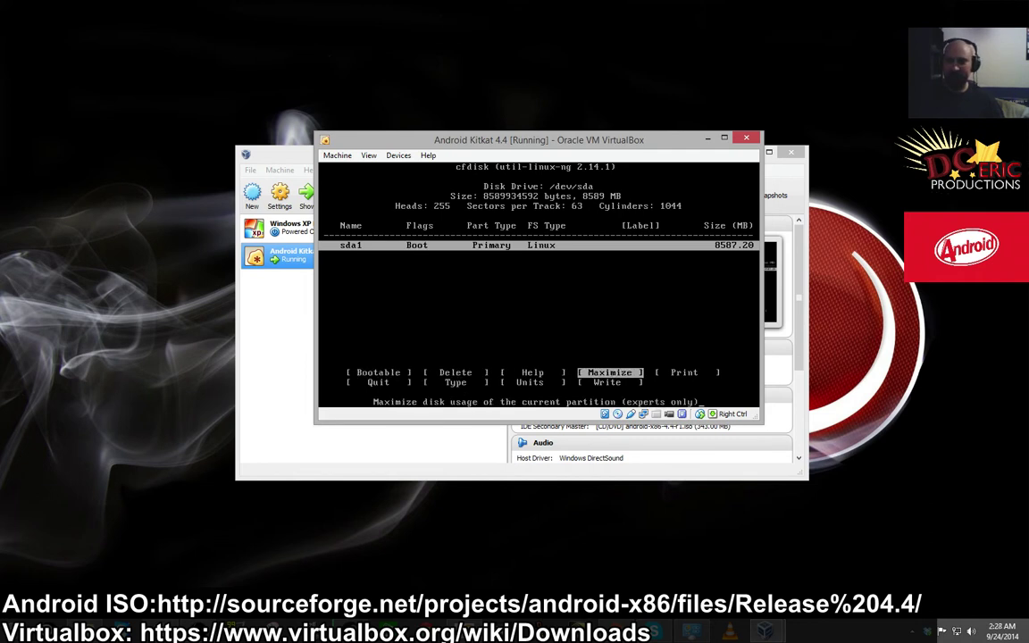
key("Right")
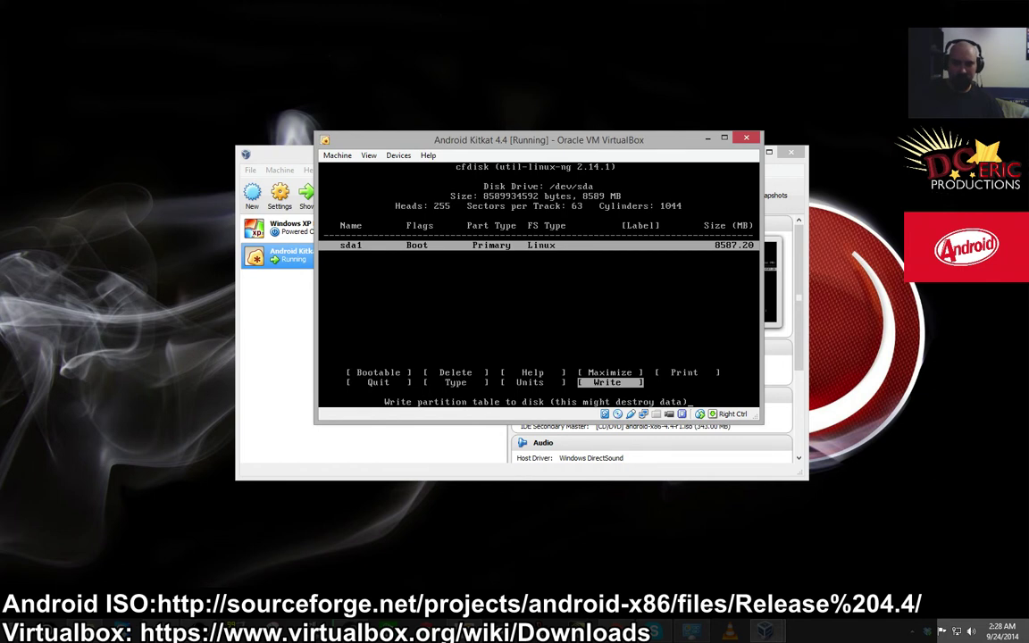
key("Return")
type("yes")
key("Return")
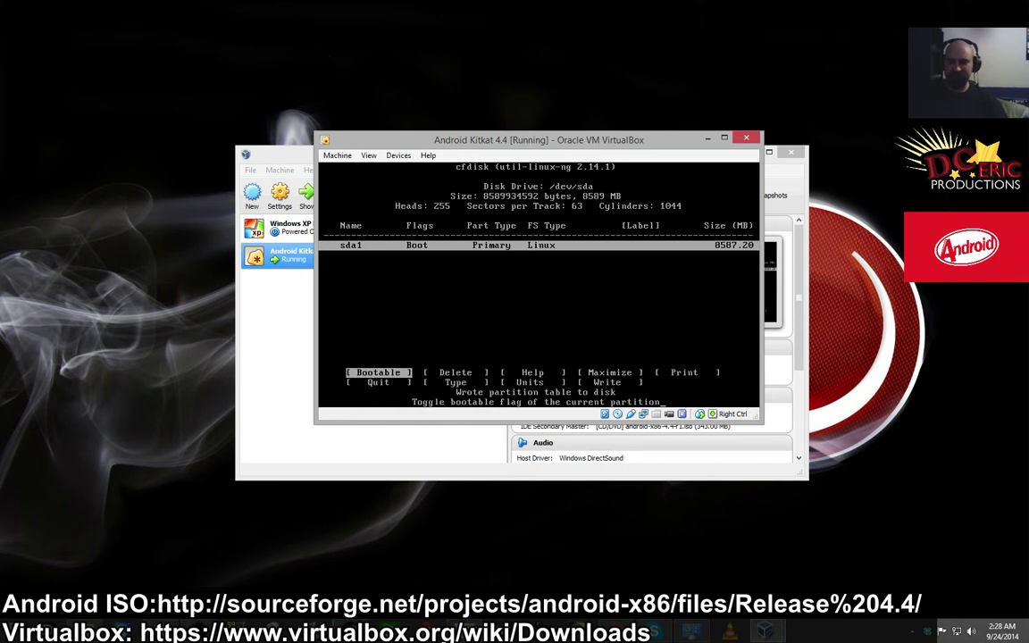
- Quit the cfdisk partition editor and return to the installer's partition selection
key("Right")
key("Right")
key("Right")
key("Right")
key("Right")
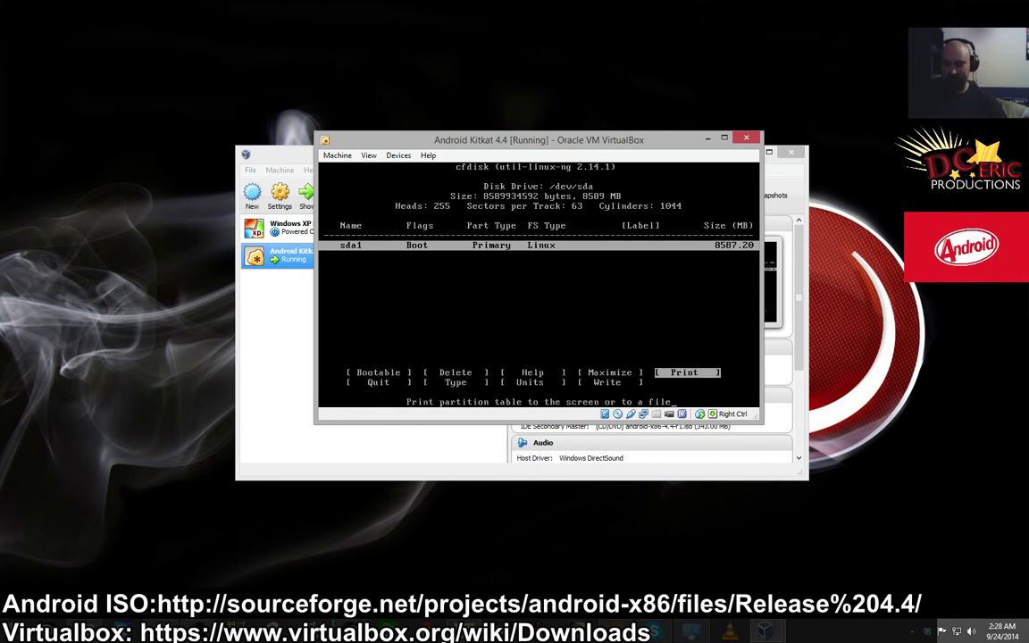
key("Return")
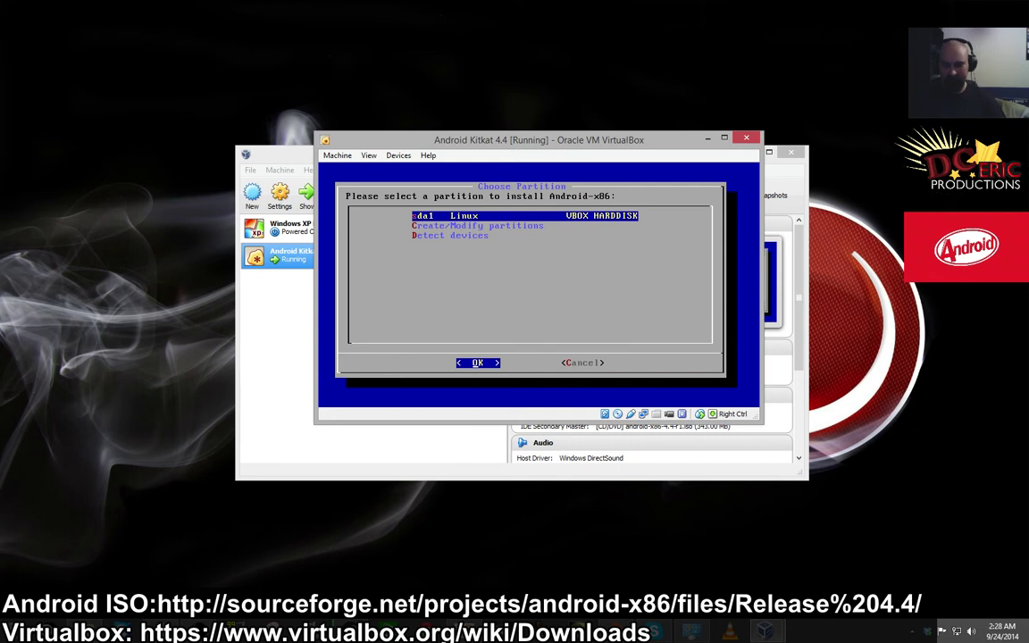
- Choose sda1 as the Android-x86 installation partition and format it as ext3
key("Return")
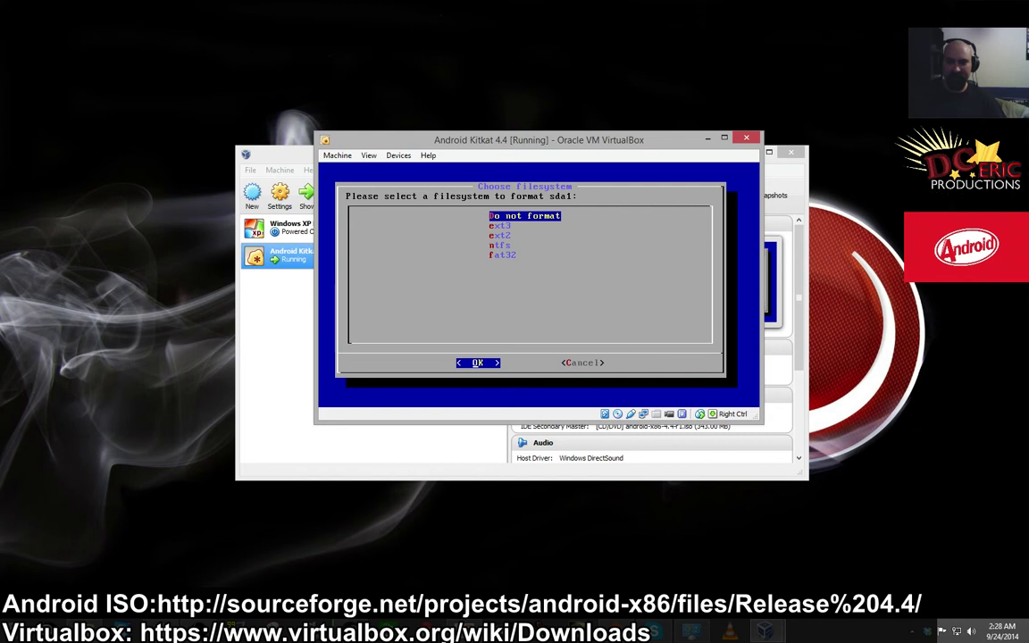
key("Down")
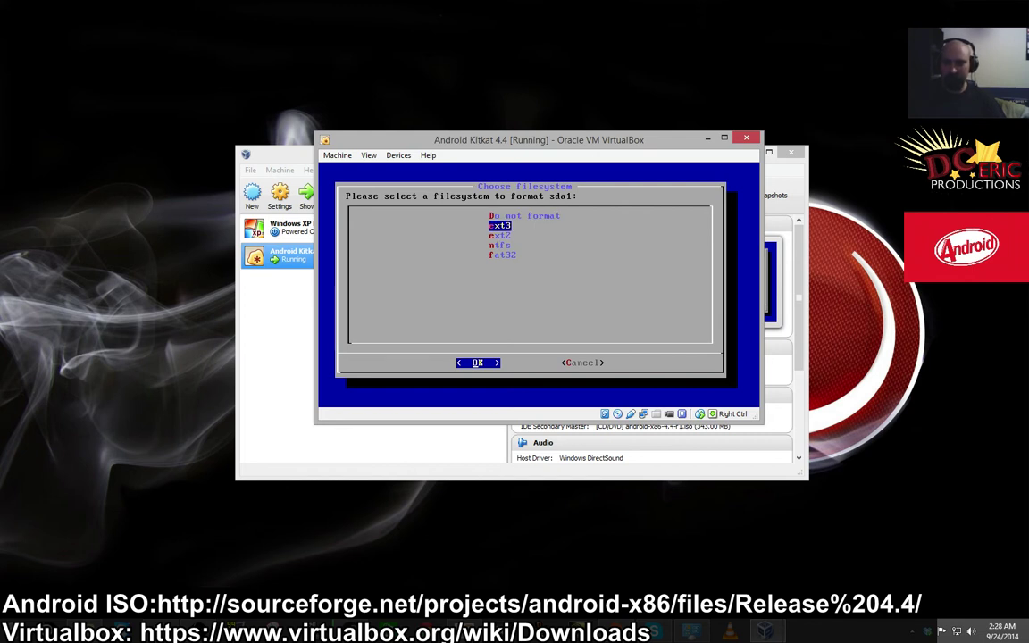
key("Return")
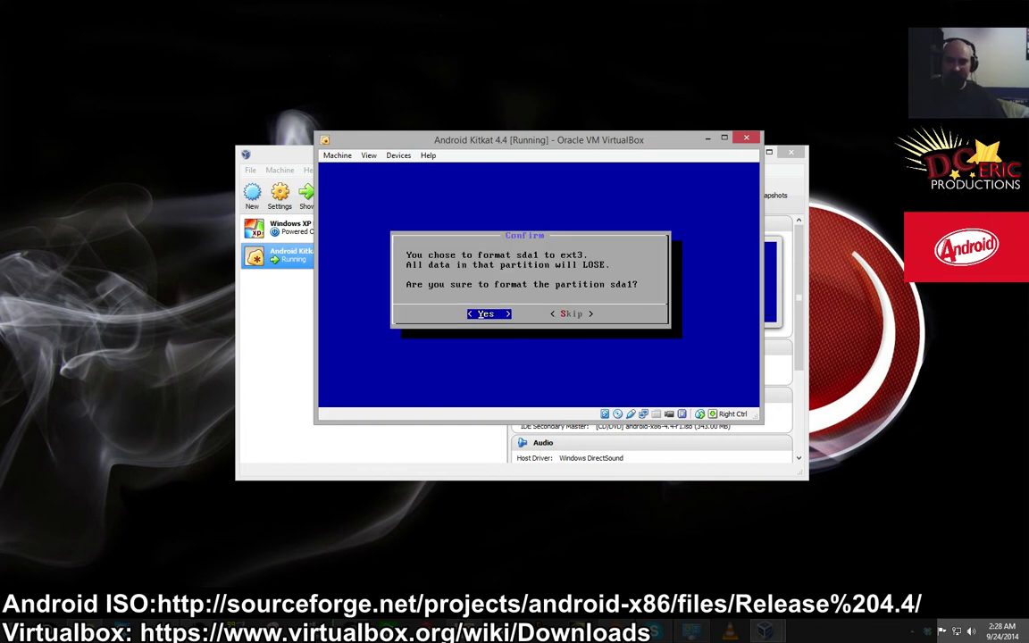
key("Return")
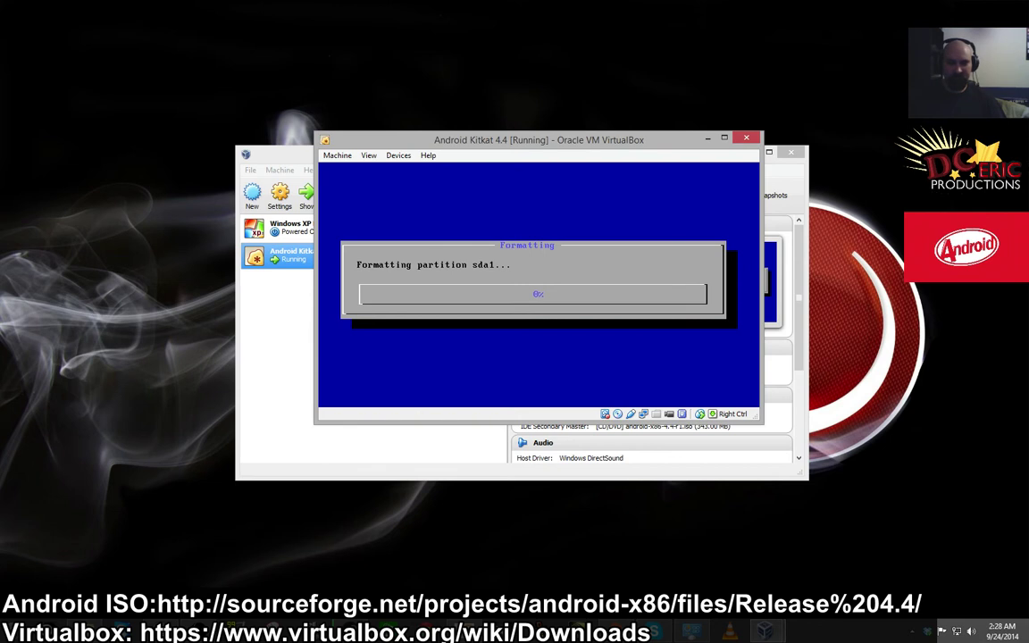
- Install the GRUB boot loader and make the /system directory read-write
key("Left")
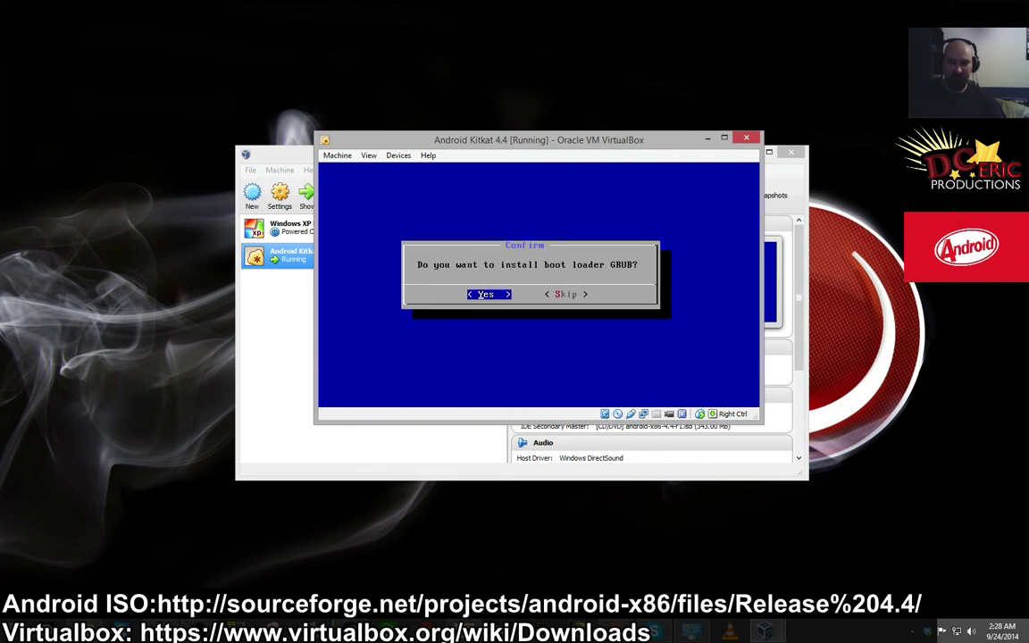
key("Return")
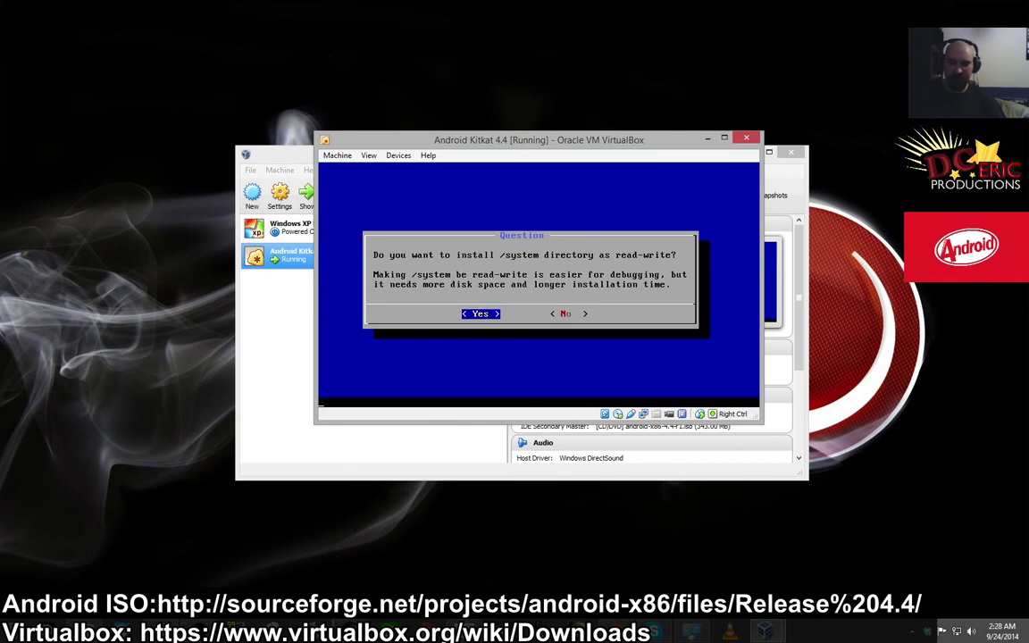
key("Return")
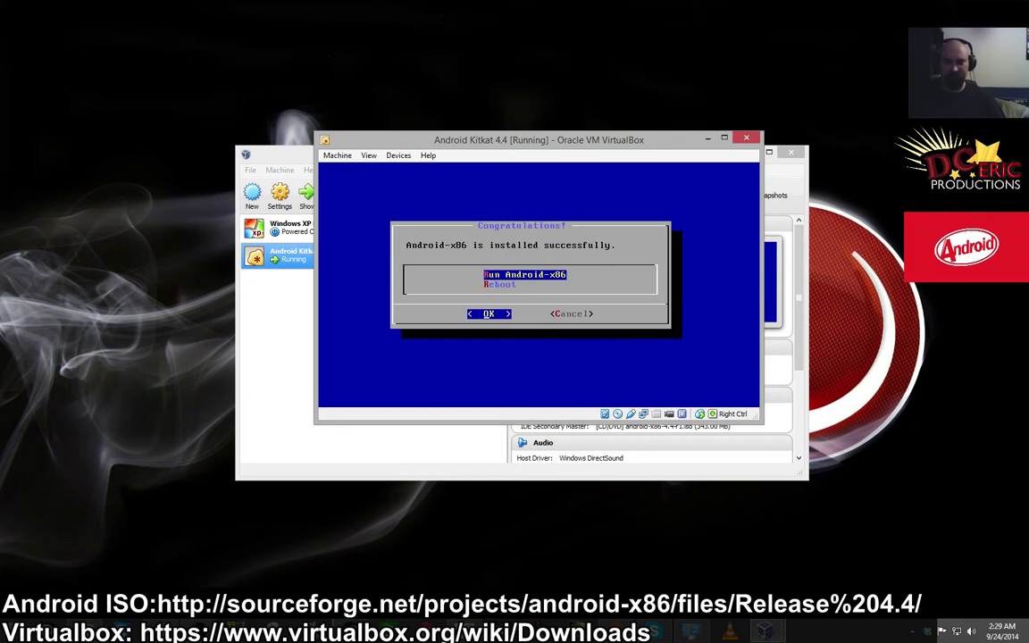
- Finish the Android-x86 installation by choosing to reboot the virtual machine
key("Down")
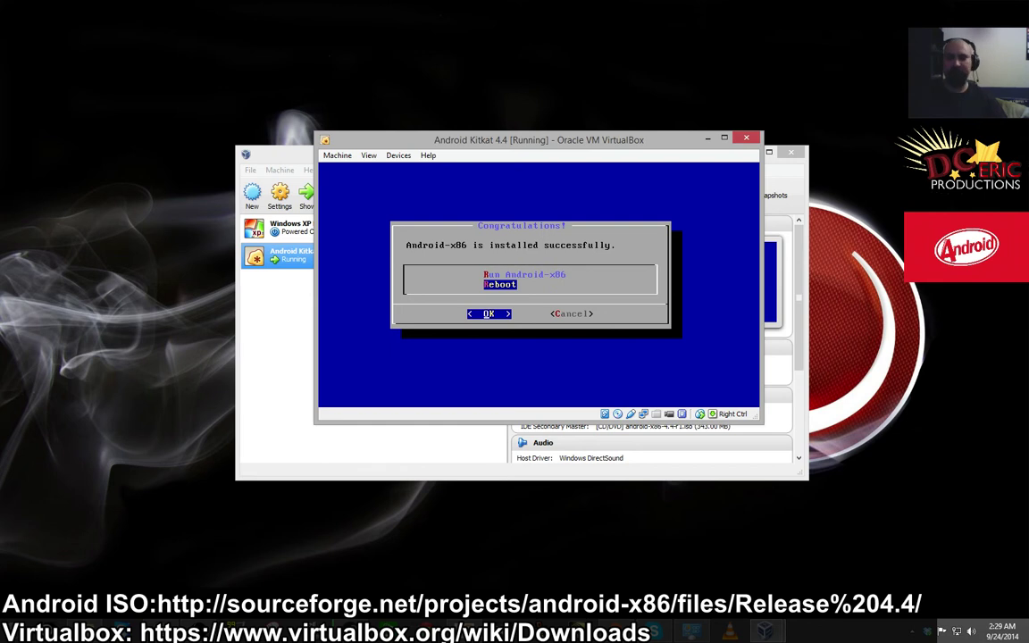
key("Up")
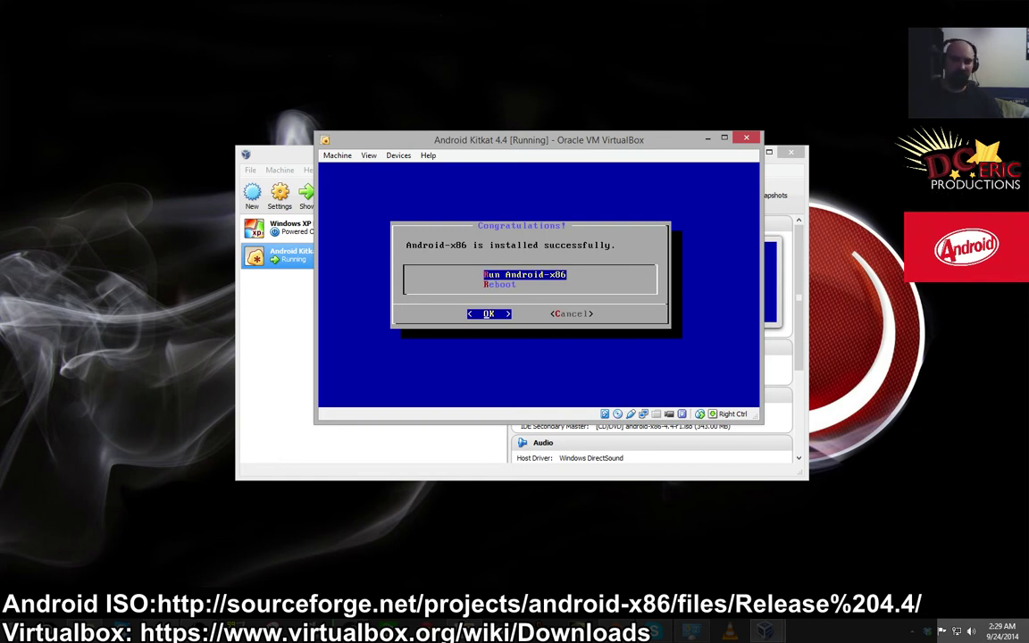
key("Down")
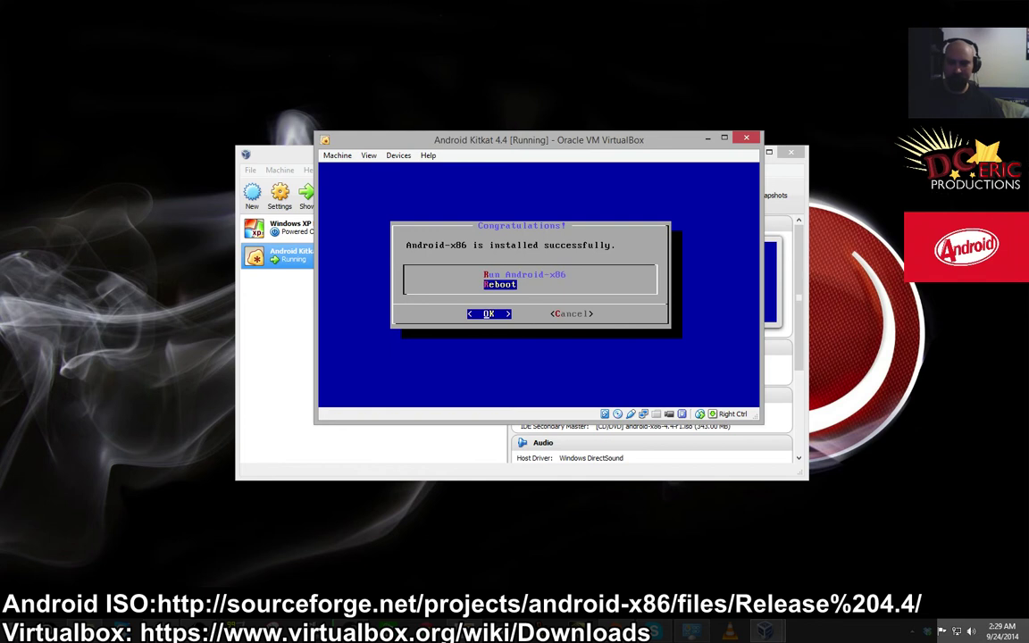
key("Return")
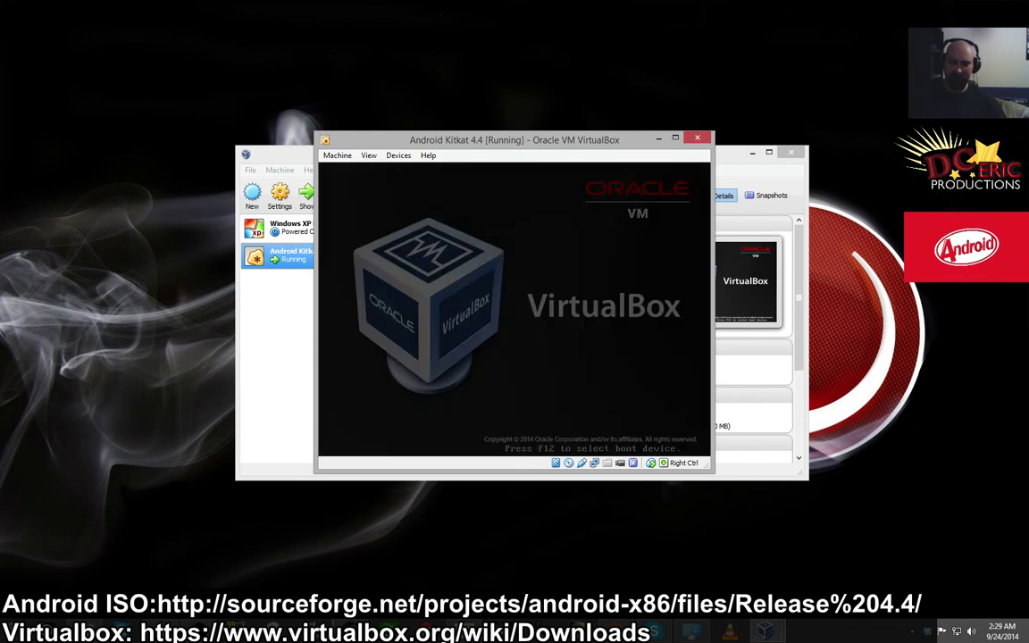
- Unmount android-x86-4.4-r1.iso from the running machine's virtual CD/DVD drive
left_click(398, 157)
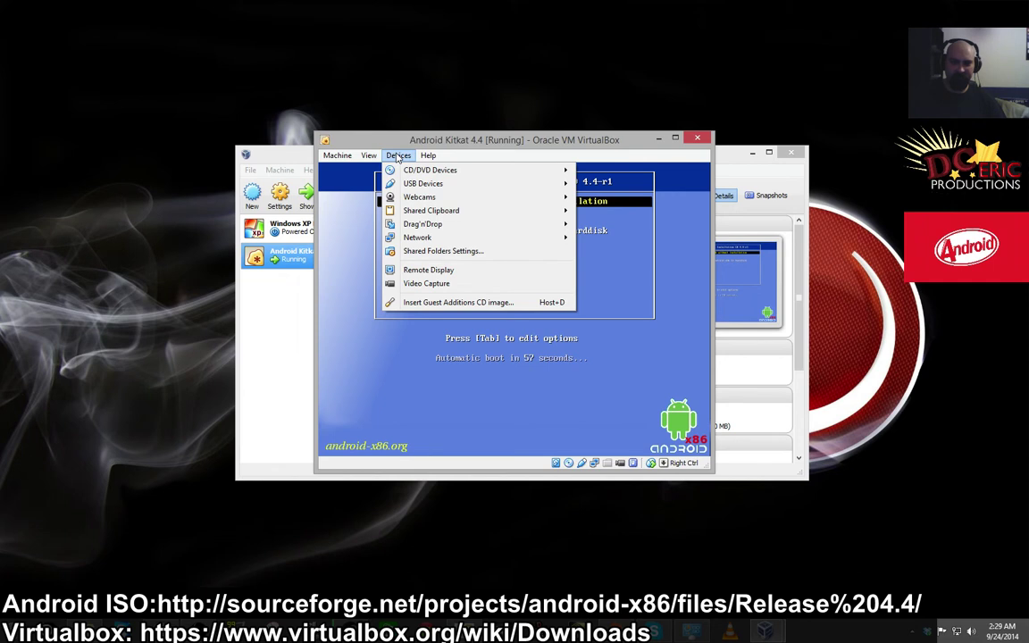
mouse_move(426, 175)
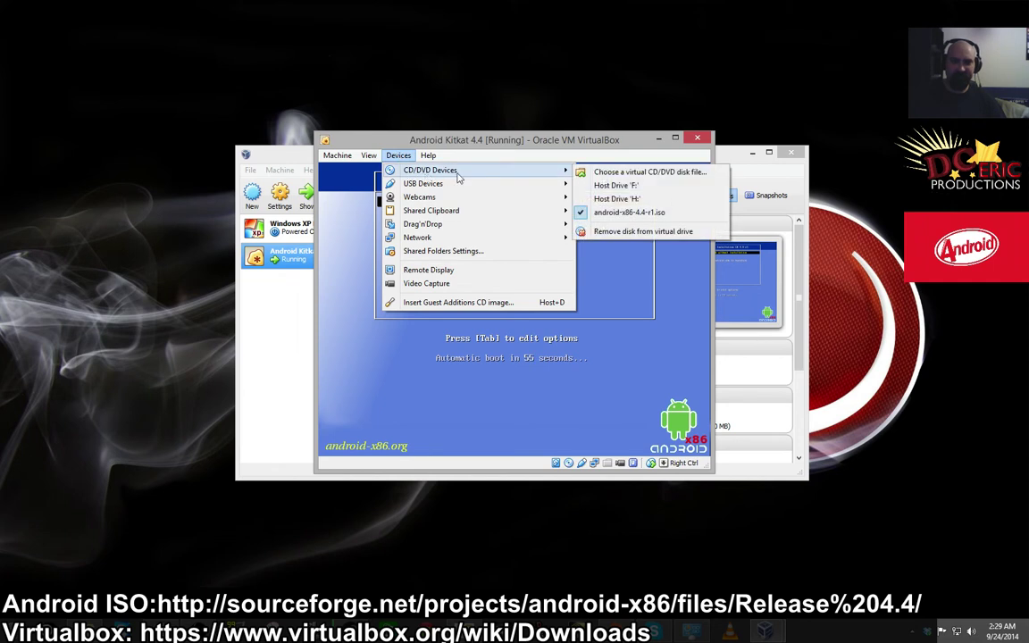
left_click(609, 215)
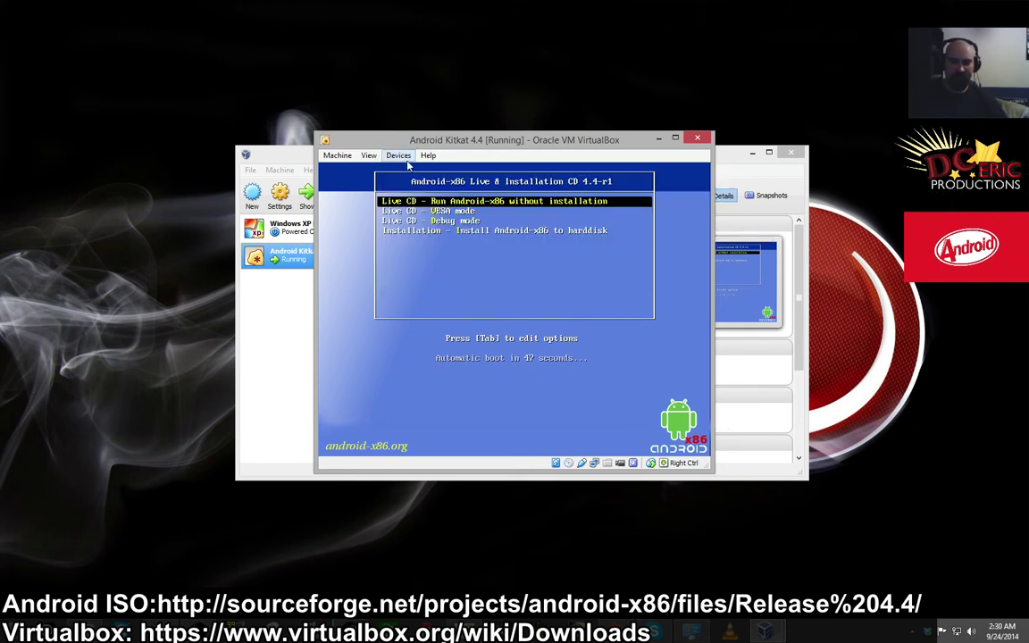
- Close the Android Kitkat 4.4 virtual machine by powering it off
left_click(337, 155)
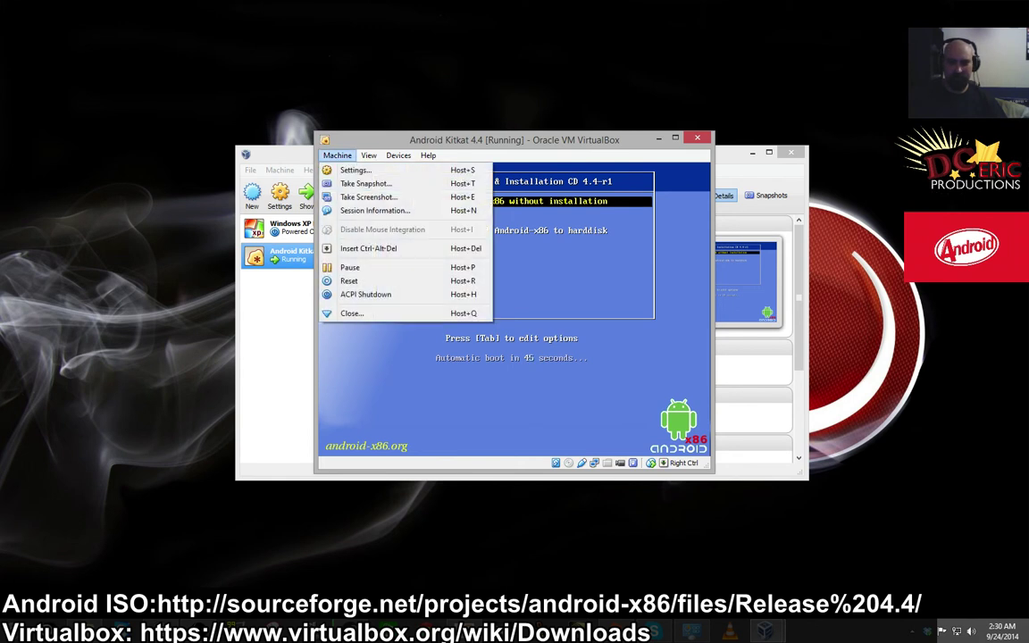
left_click(359, 315)
left_click(505, 320)
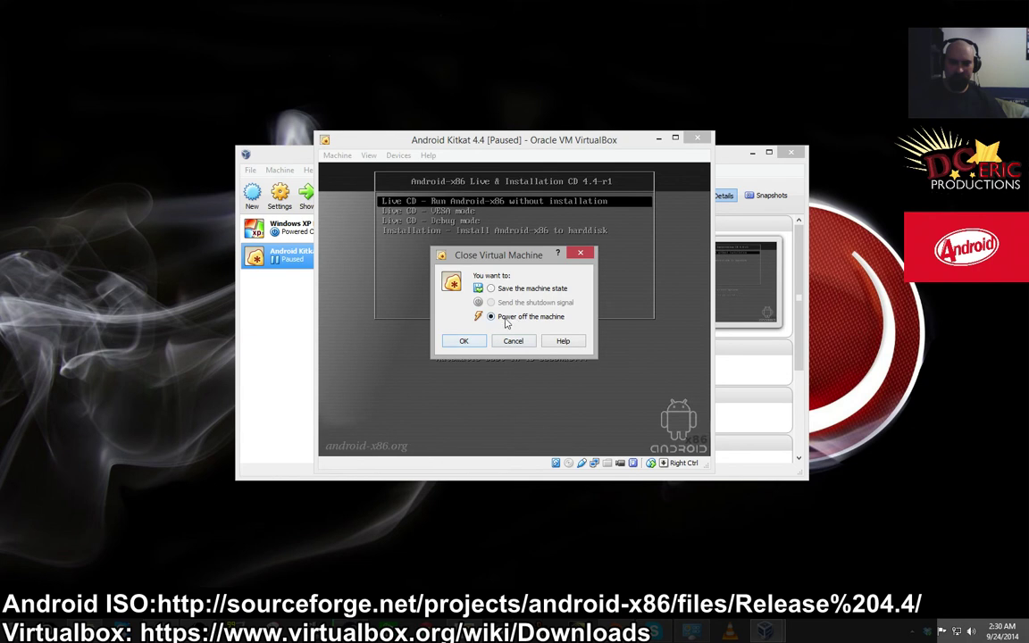
left_click(463, 340)
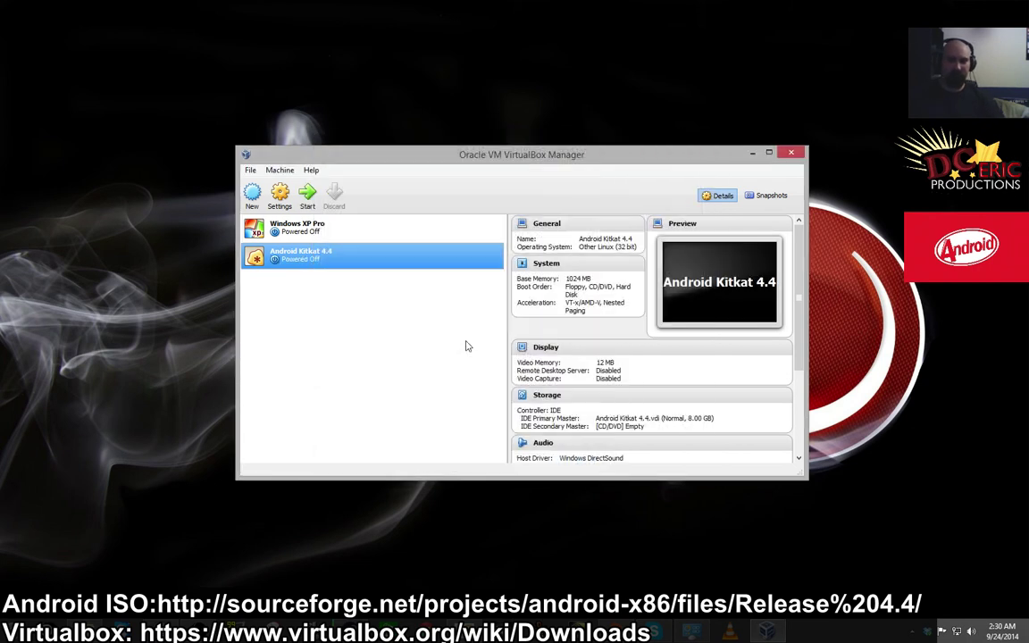
- Start the Android Kitkat 4.4 virtual machine and boot the Android-x86 4.4-r1 entry without debug options
double_click(331, 259)
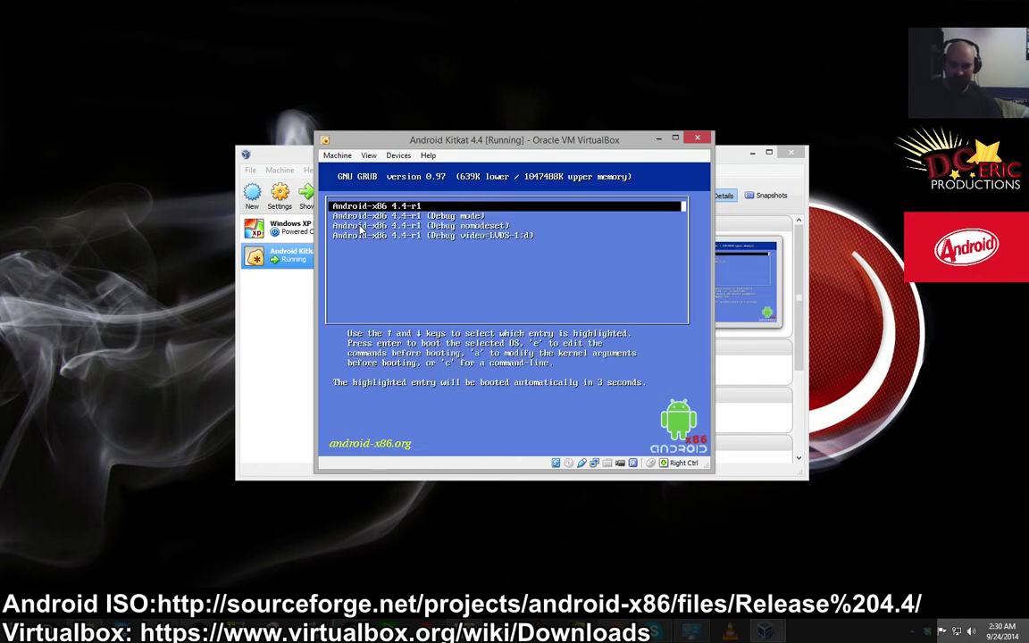
key("Down")
key("Down")
key("Down")
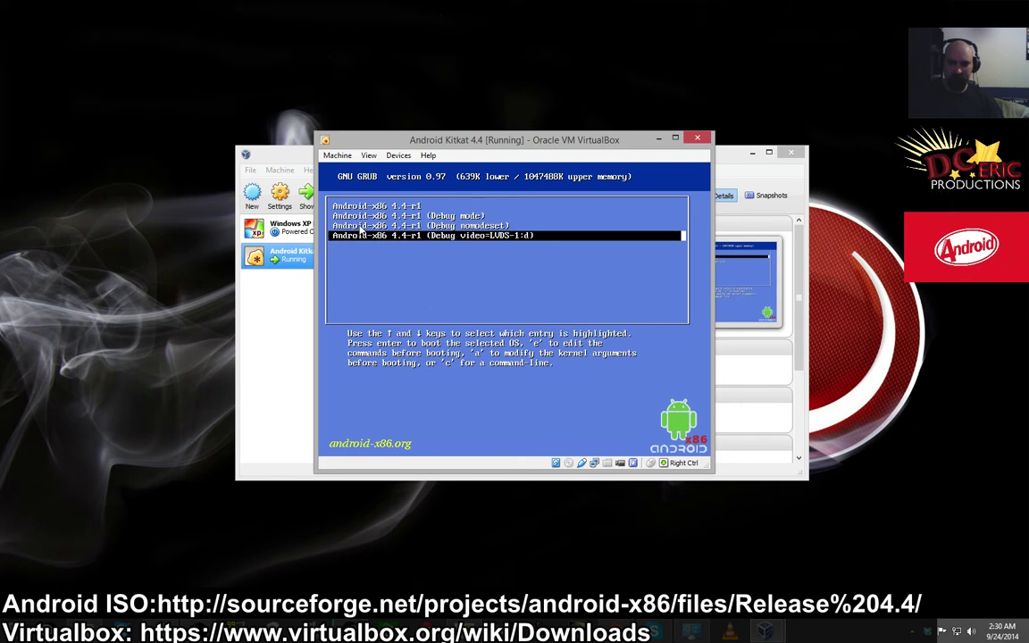
key("Up")
key("Up")
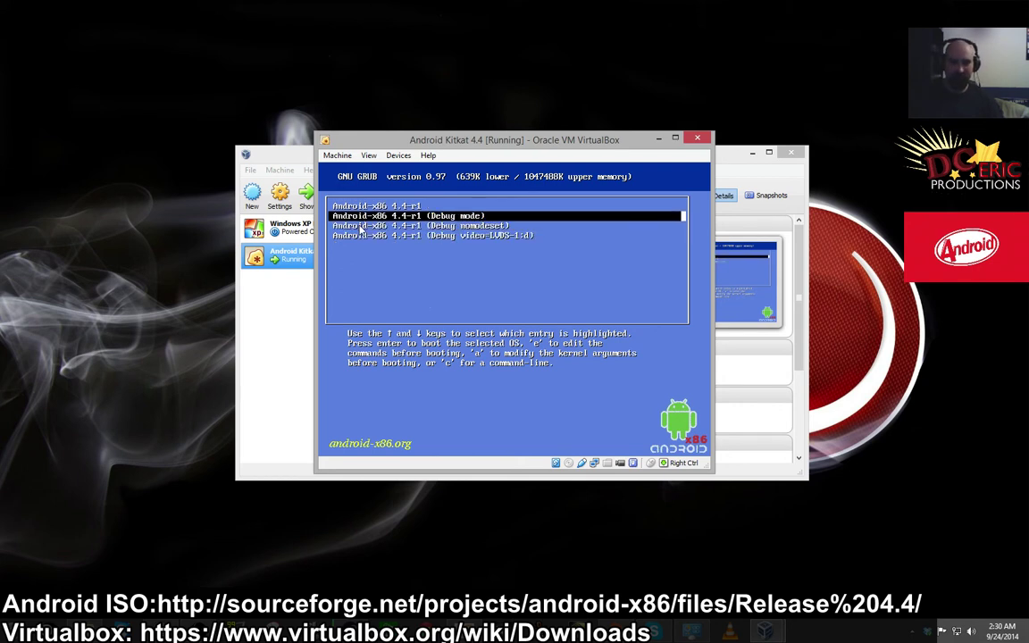
key("Up")
key("Return")
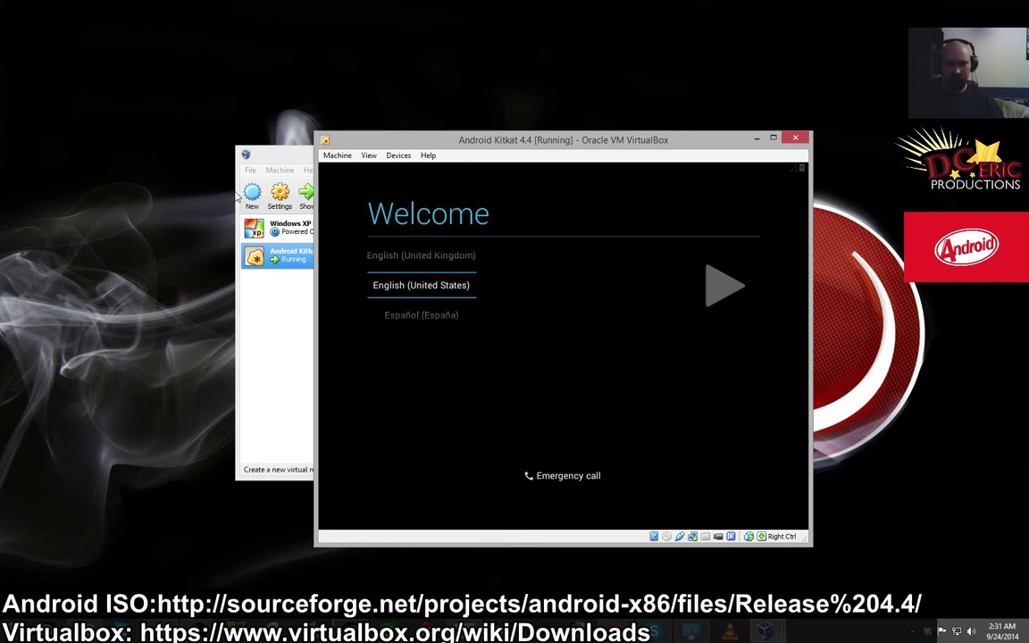
- Disable mouse integration for the running virtual machine
left_click(338, 157)
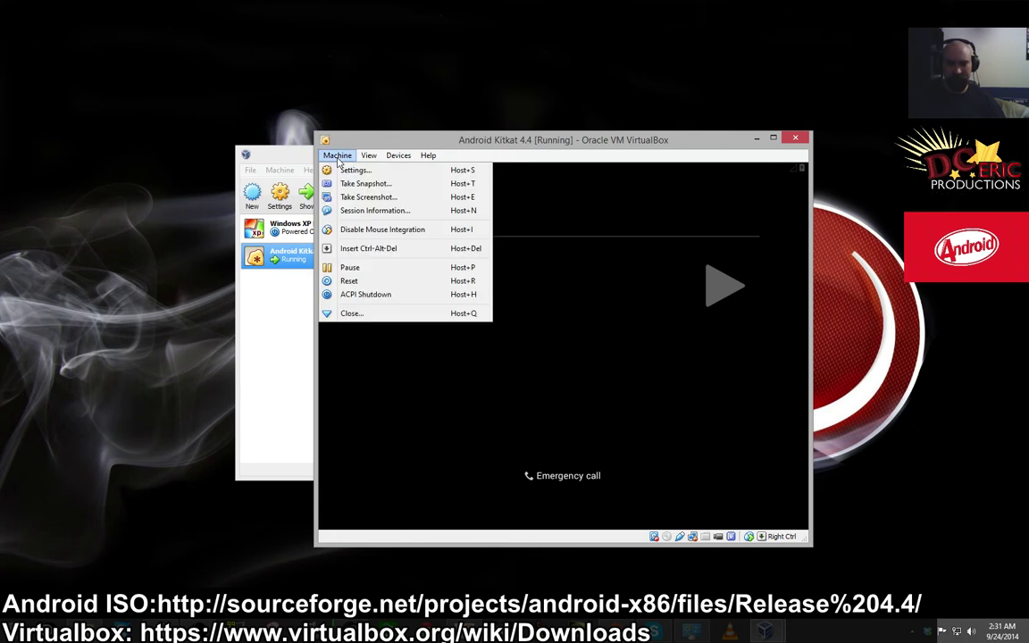
left_click(376, 231)
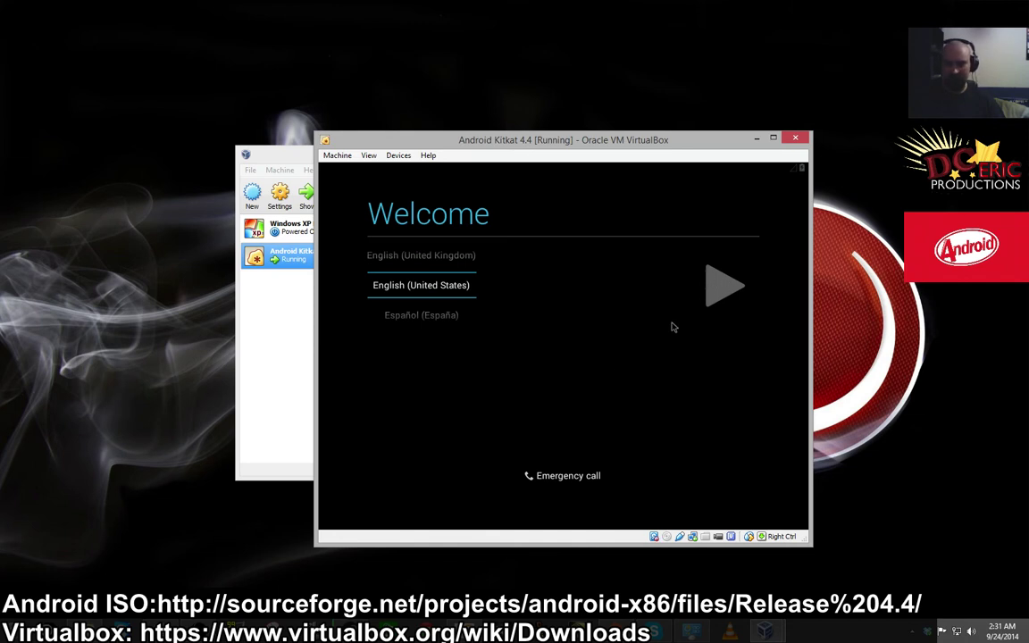
- Continue the Android setup with English (United States) as the language and skip the Wi-Fi selection
left_click(719, 303)
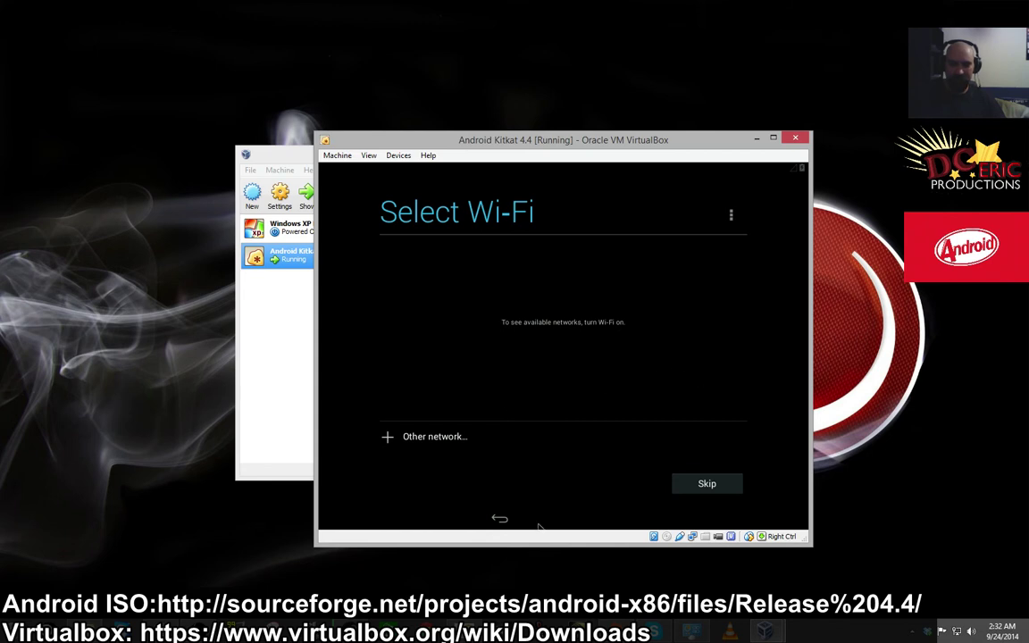
left_click(717, 488)
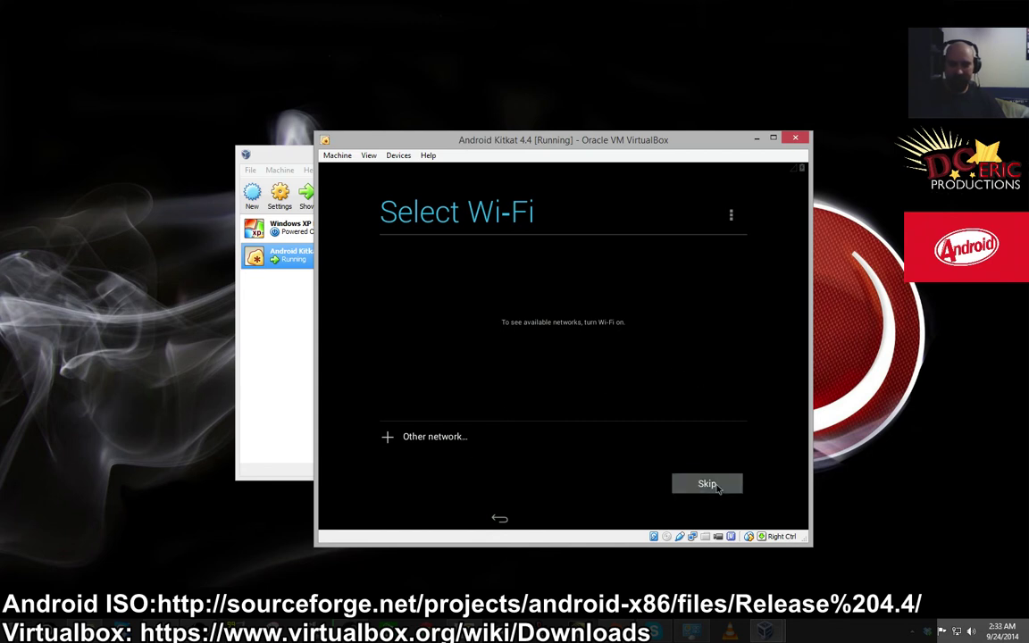
left_click(501, 364)
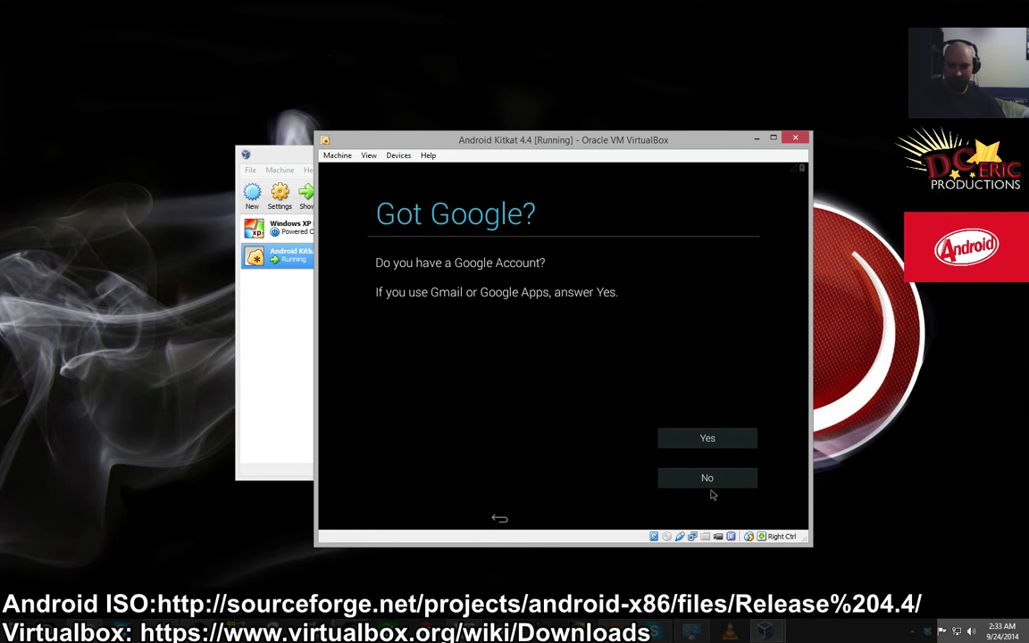
- Sign in to the existing Google account with its e-mail and password, and agree to the Google terms of service
left_click(719, 450)
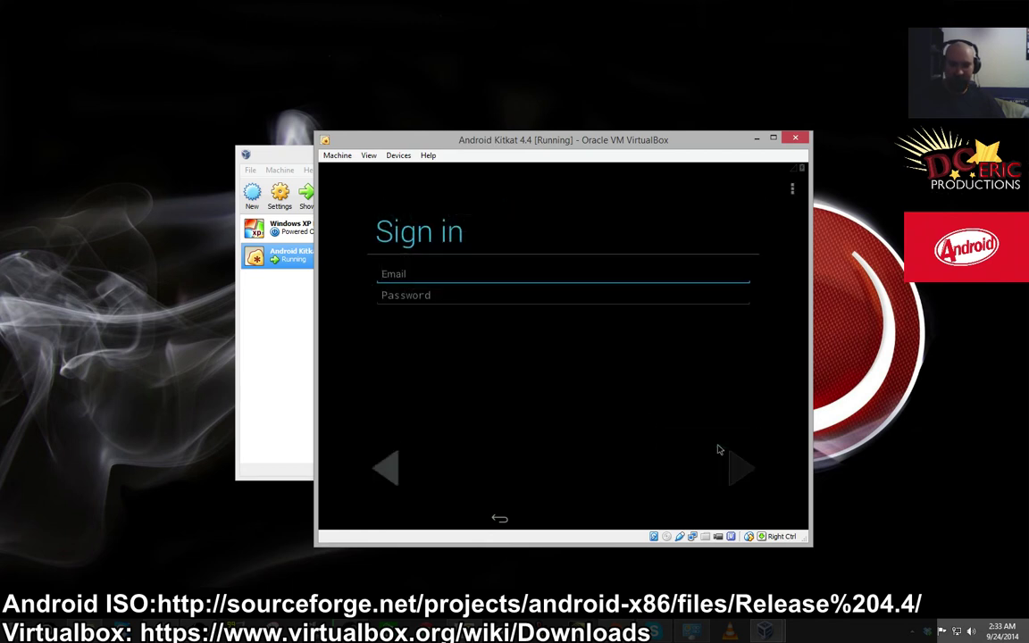
type("a")
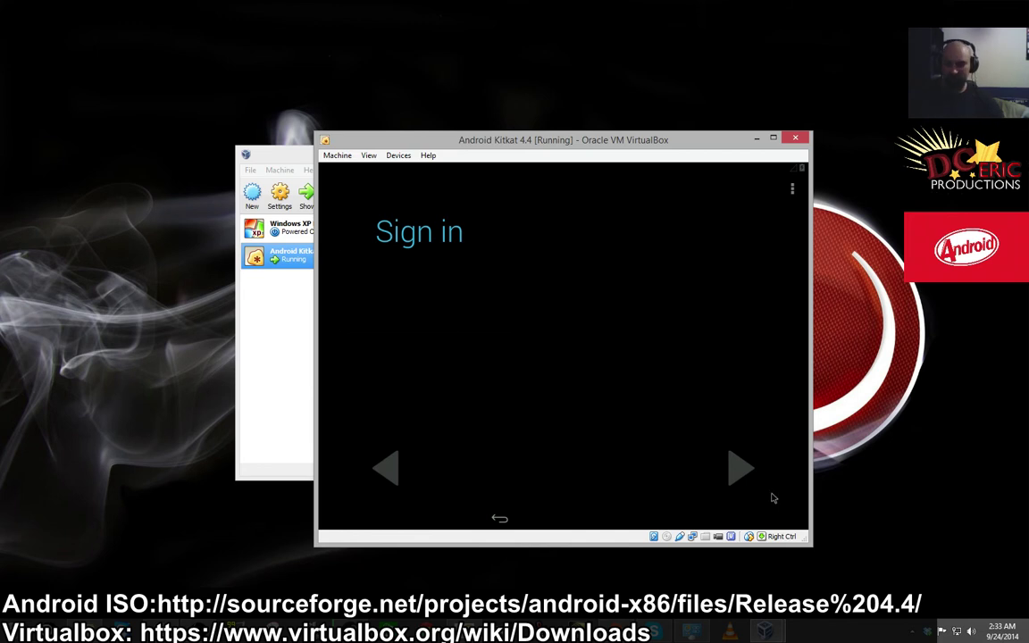
left_click(746, 471)
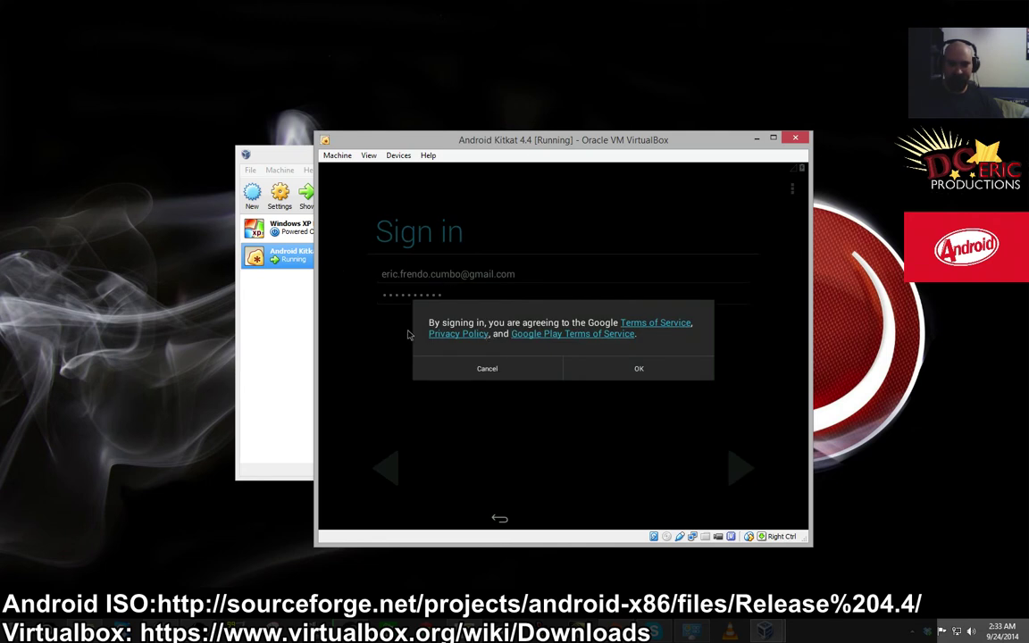
left_click(620, 373)
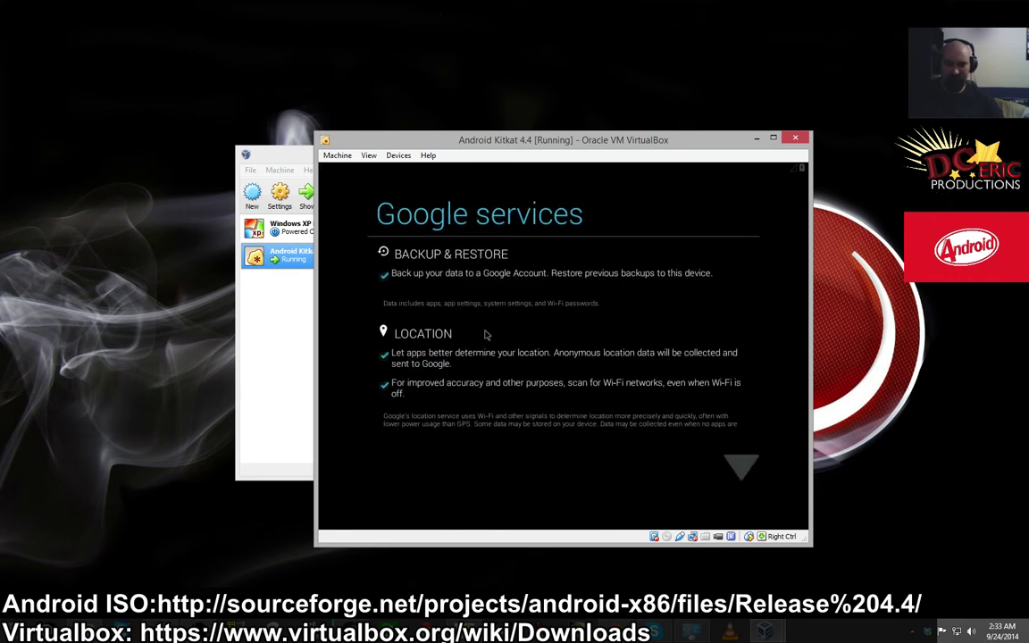
- Review and accept the Google services with backup and location enabled and news offers off, and skip the payment info
scroll(630, 393, "down", 2)
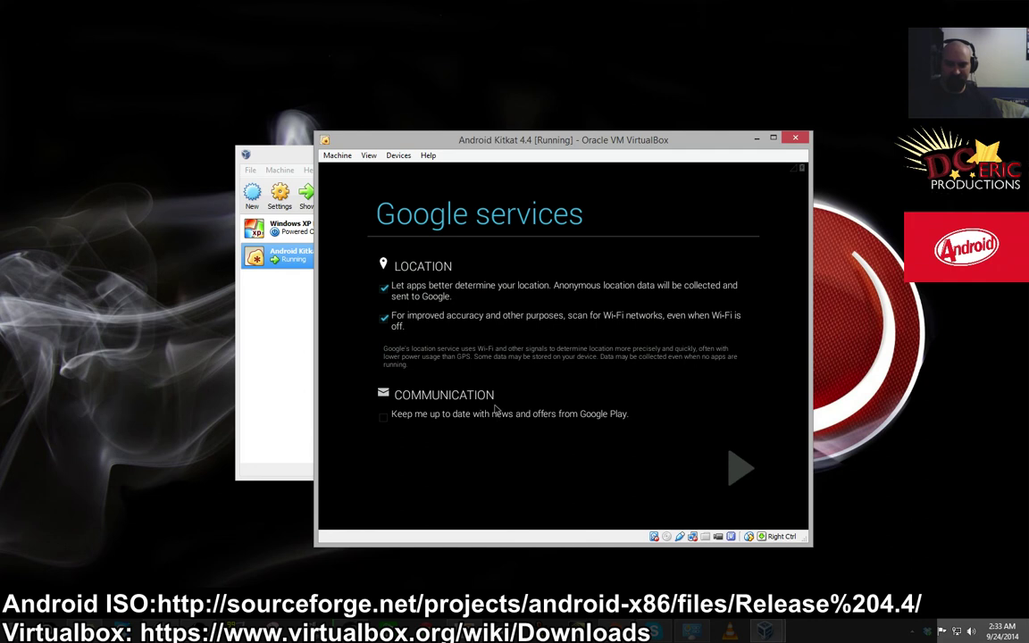
scroll(622, 345, "up", 2)
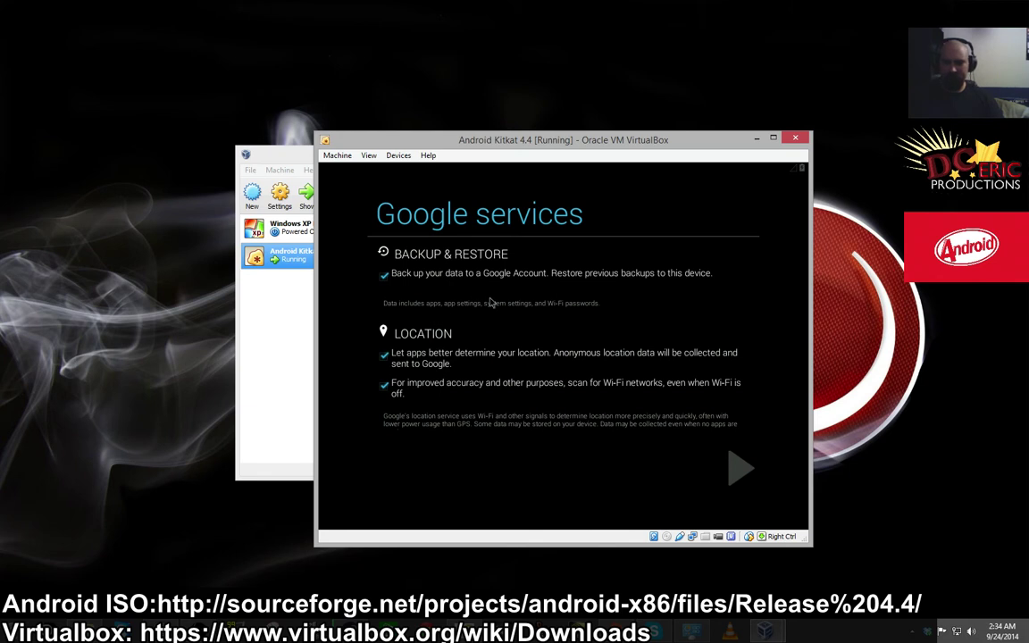
scroll(692, 304, "down", 2)
scroll(395, 393, "up", 2)
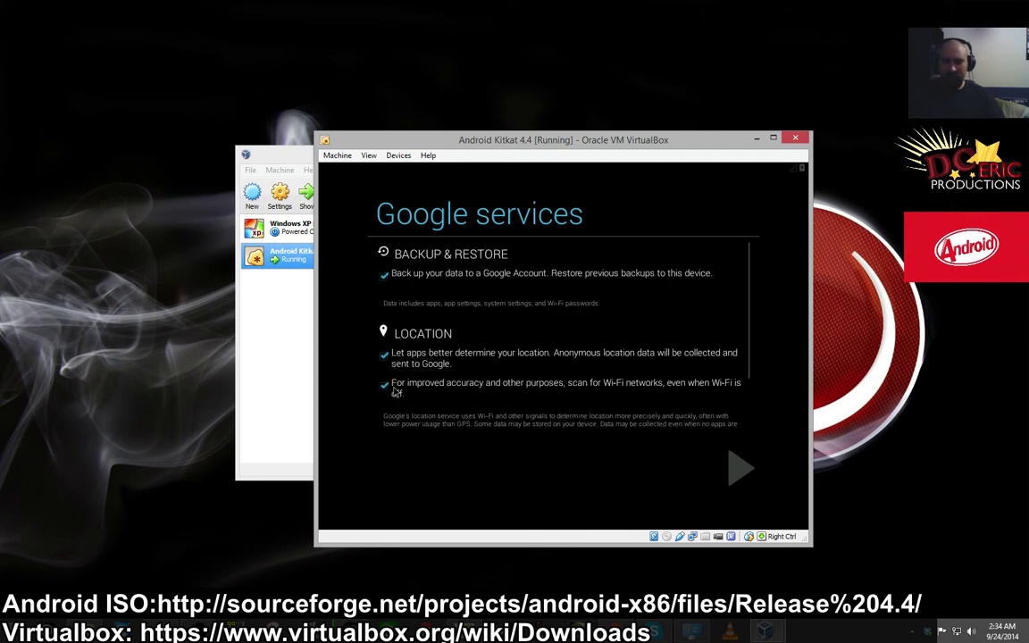
left_click(739, 468)
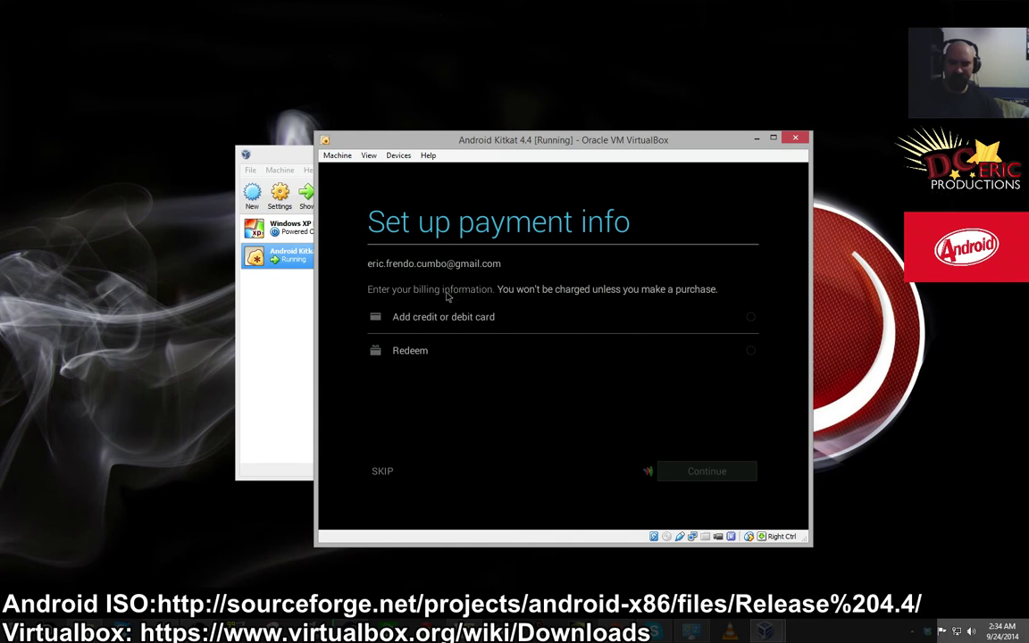
left_click(384, 468)
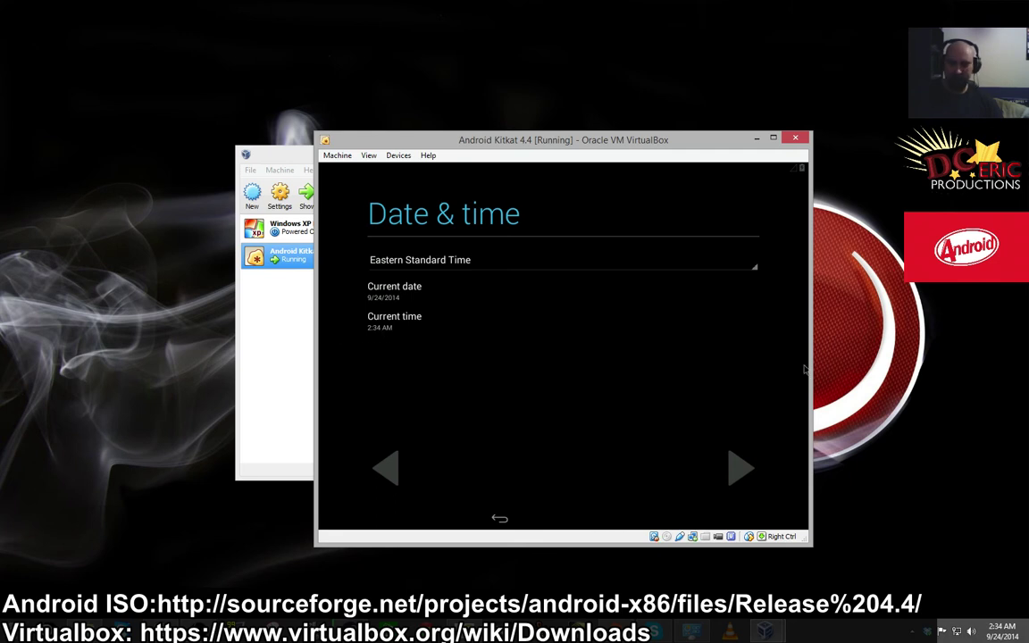
- Accept the Eastern Standard Time date settings and the prefilled tablet owner's name in the Android setup
left_click(750, 472)
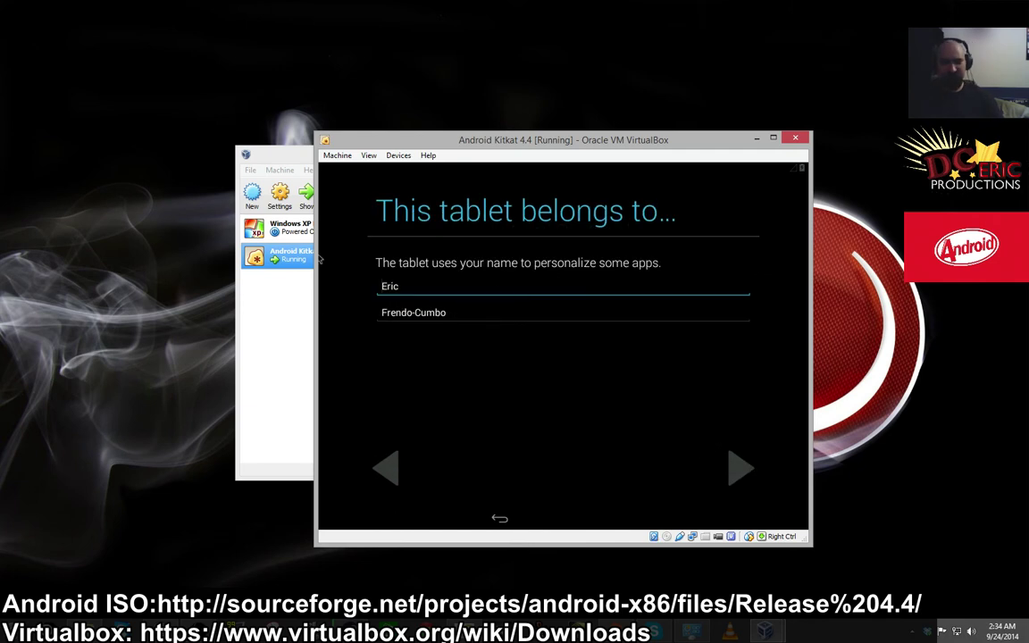
left_click(401, 287)
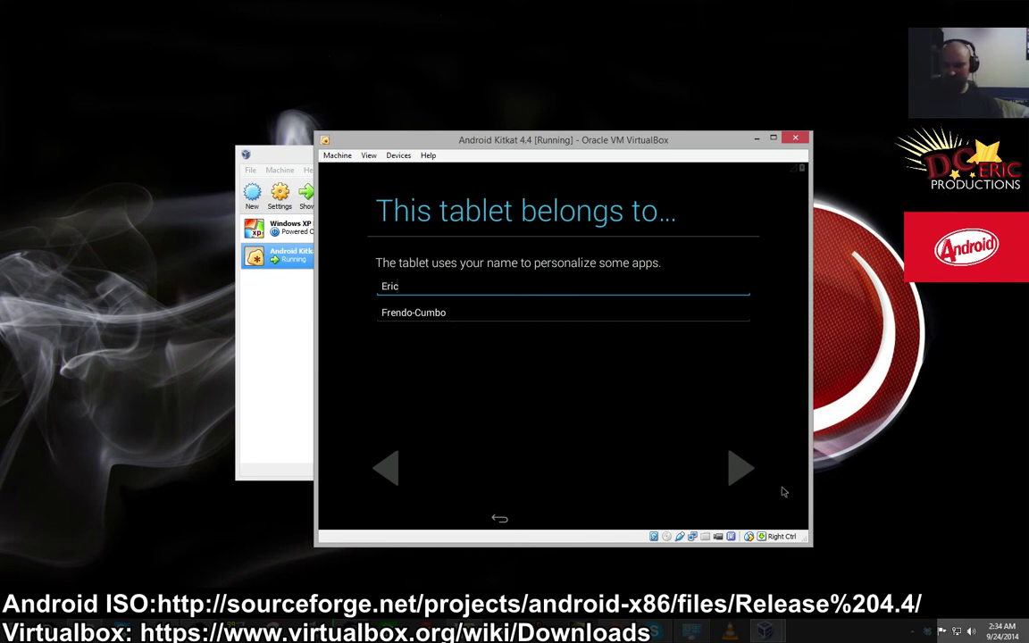
left_click(743, 471)
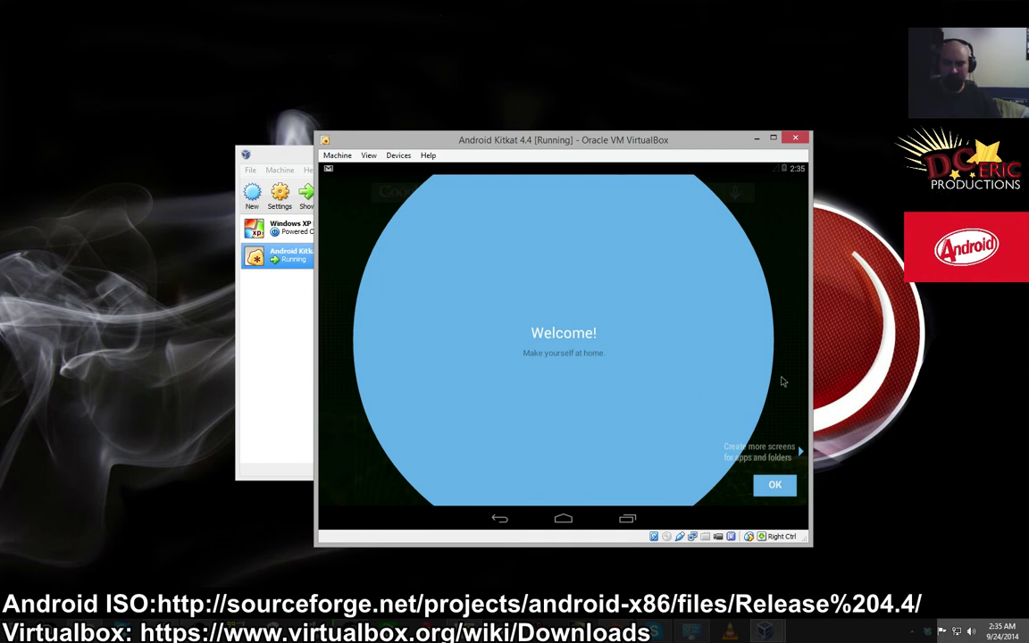
- Dismiss the home screen's welcome tips and open the app drawer, dismissing its customization tip as well
left_click(775, 485)
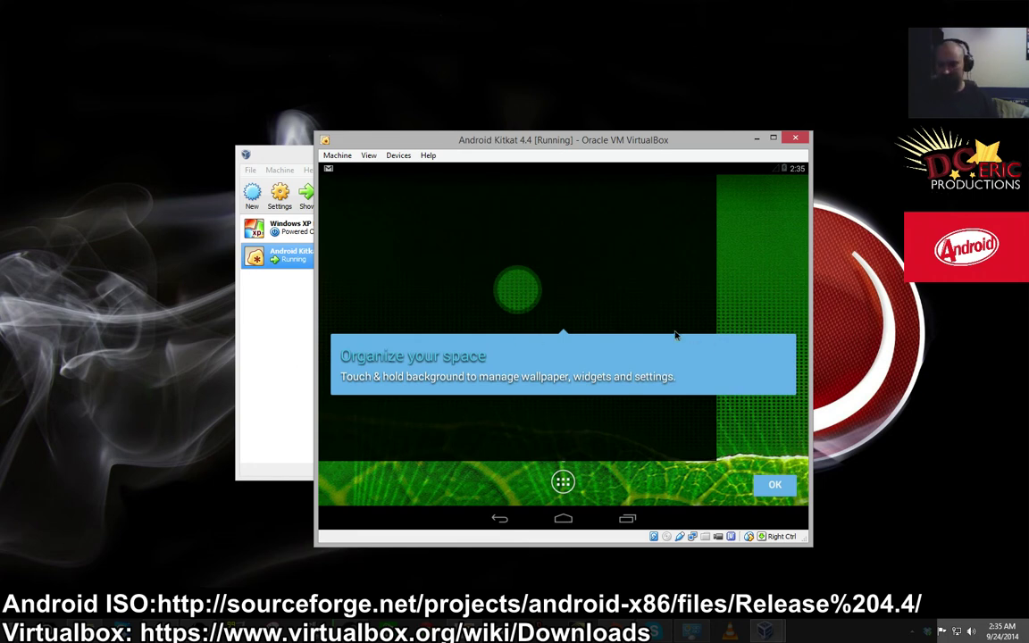
left_click(775, 487)
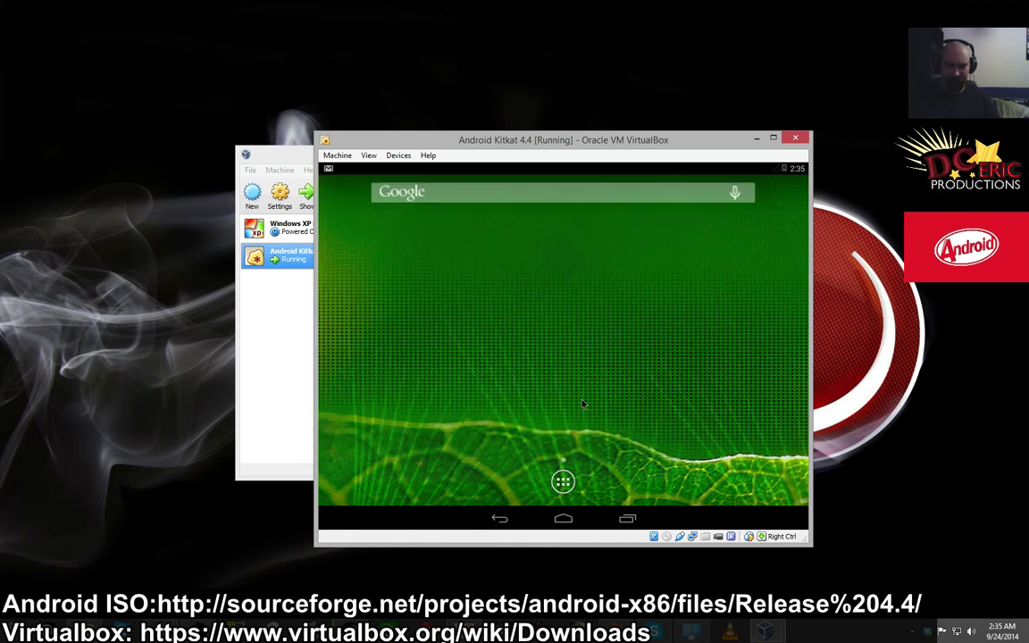
left_click(559, 487)
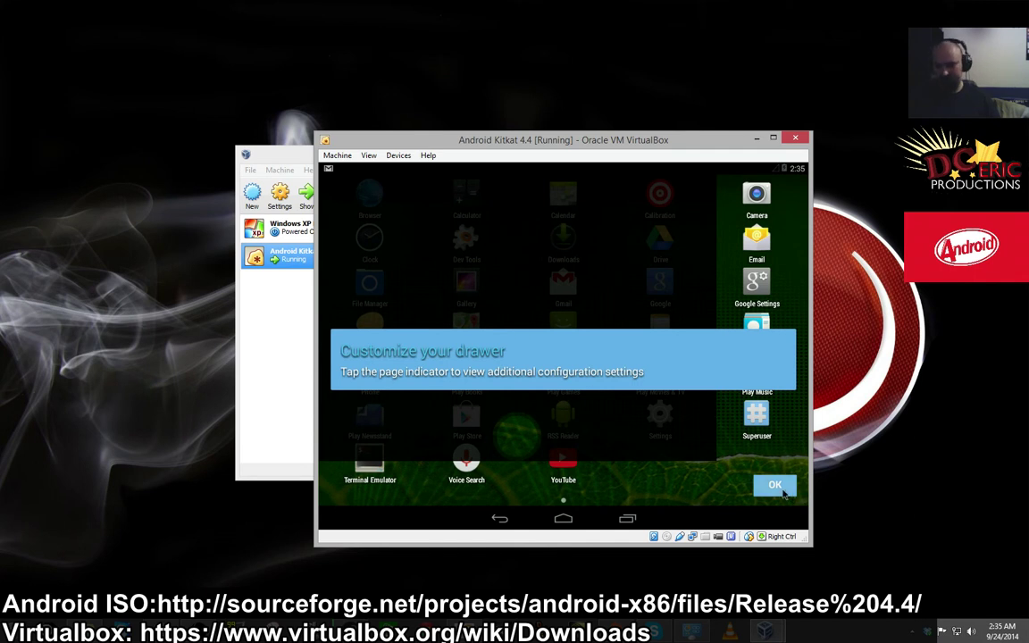
left_click(774, 486)
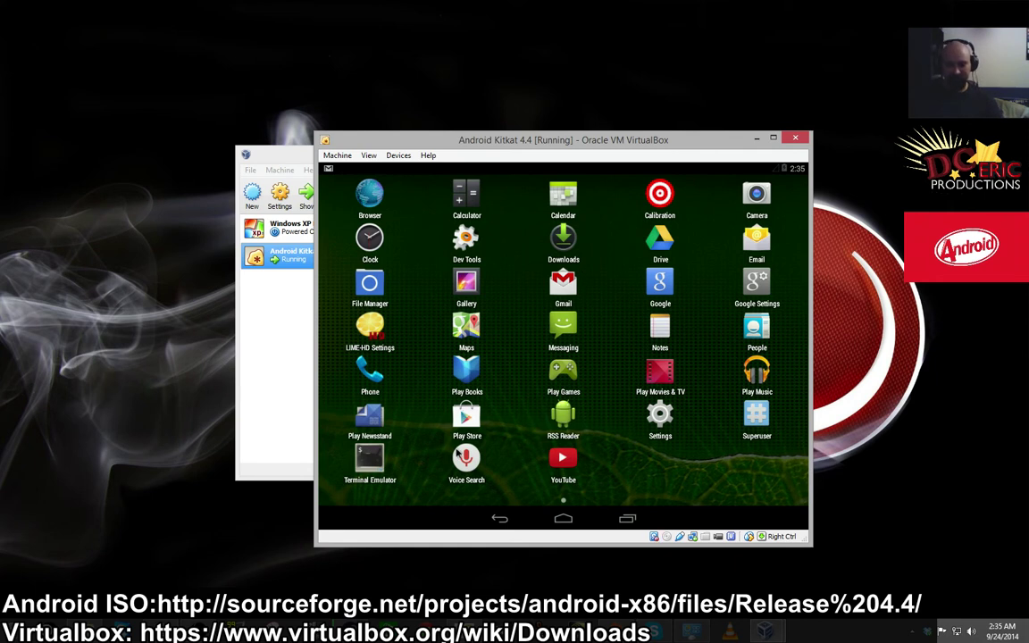
- Open the Play Store from the app drawer and browse the featured apps and games on its home page
left_click(472, 424)
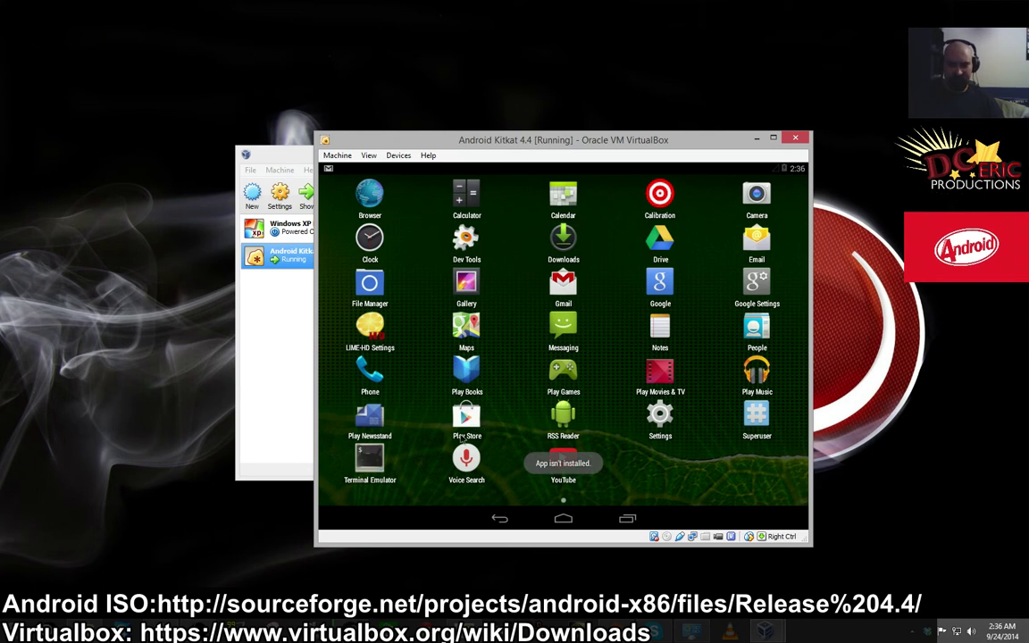
left_click(467, 420)
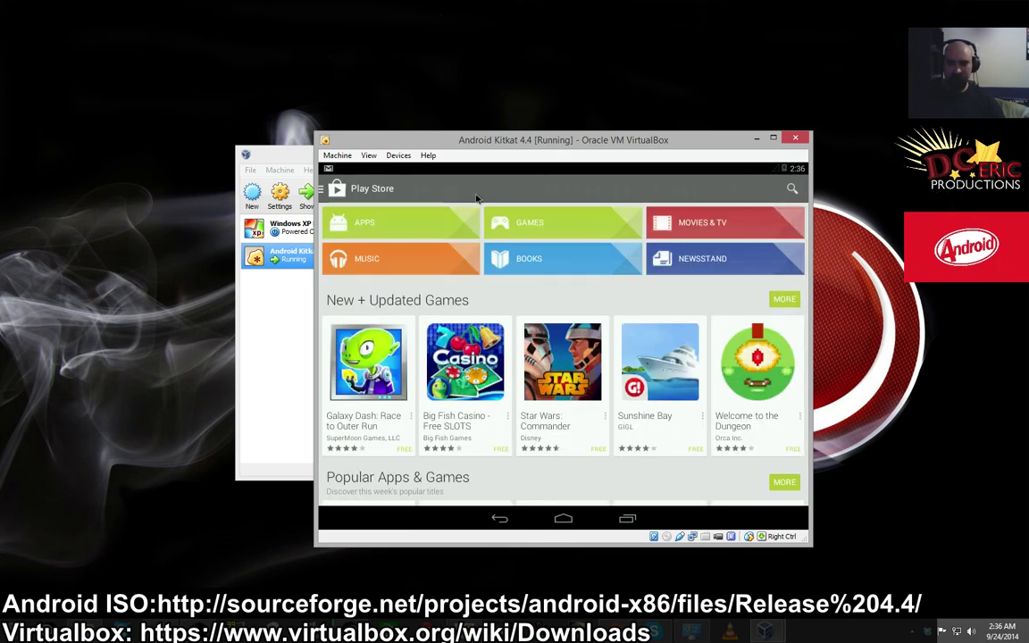
scroll(548, 339, "down", 1)
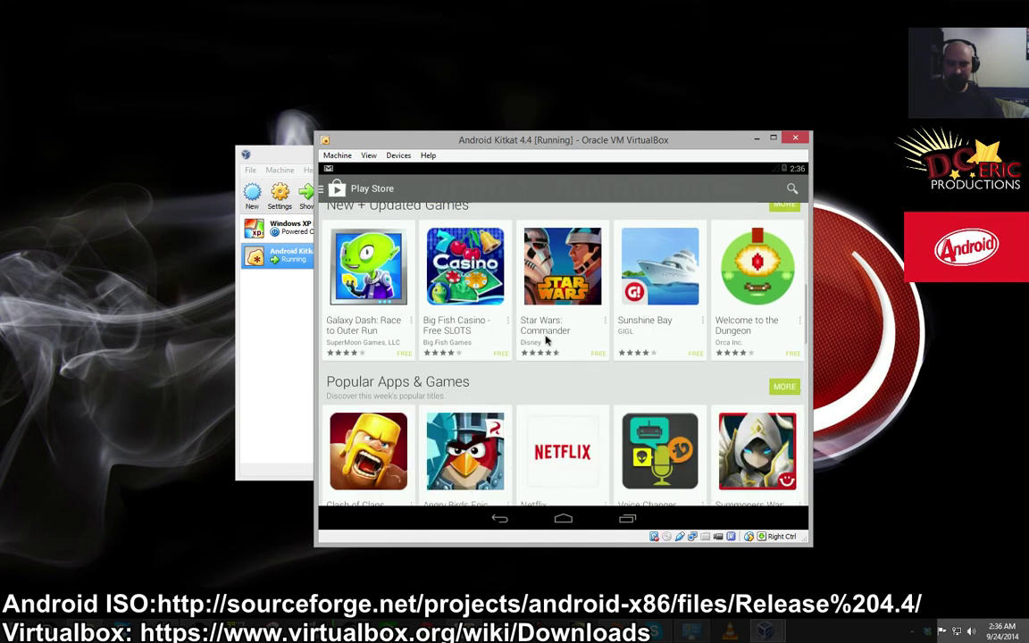
scroll(548, 339, "down", 2)
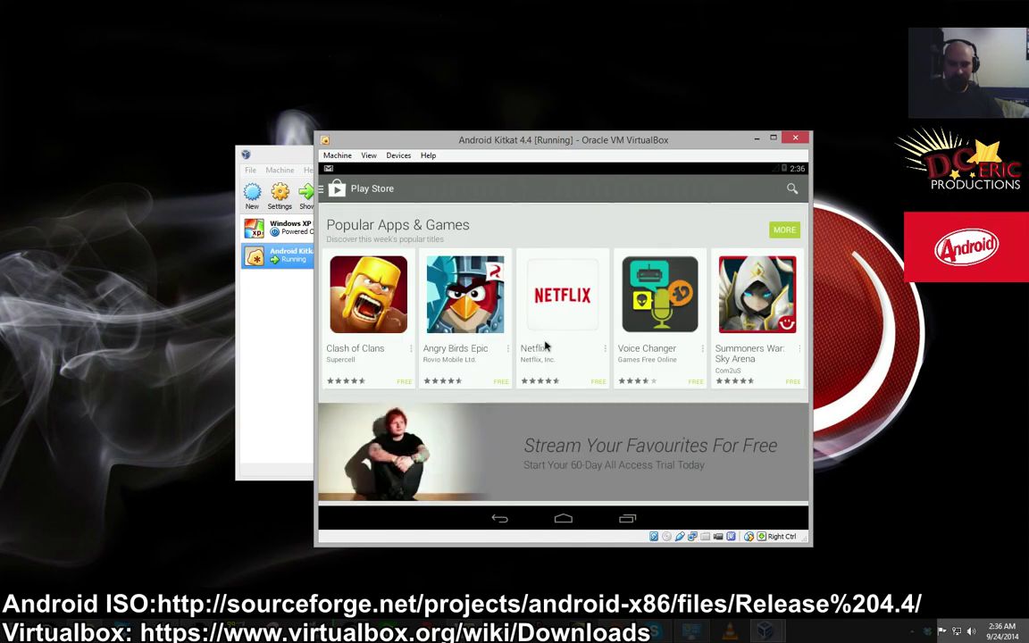
scroll(511, 382, "up", 3)
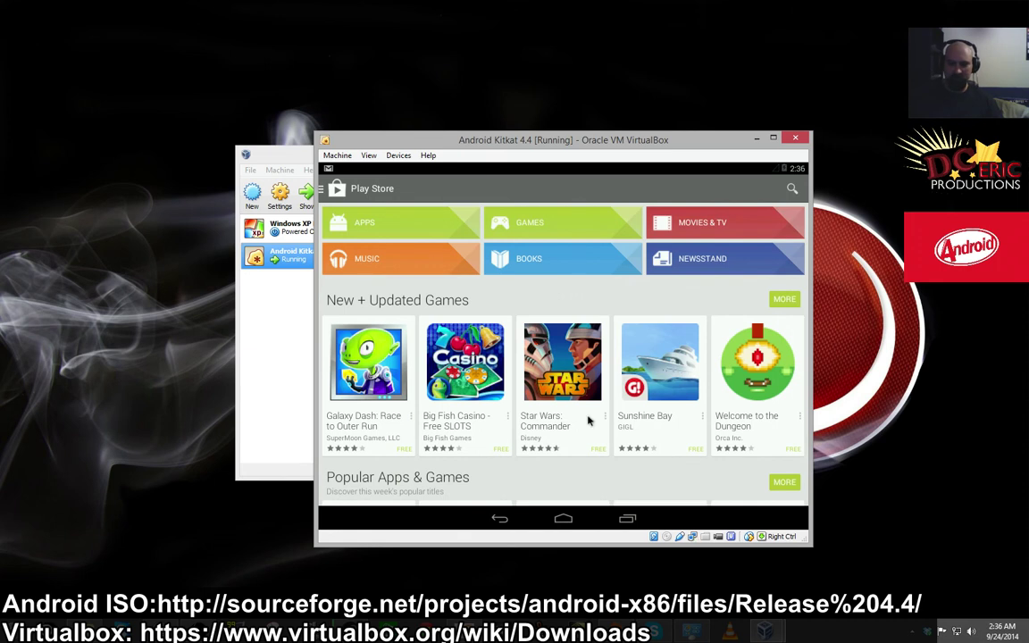
- Install Flappy Fish from the list of all the account's apps in the Play Store and accept its permissions
left_click(322, 193)
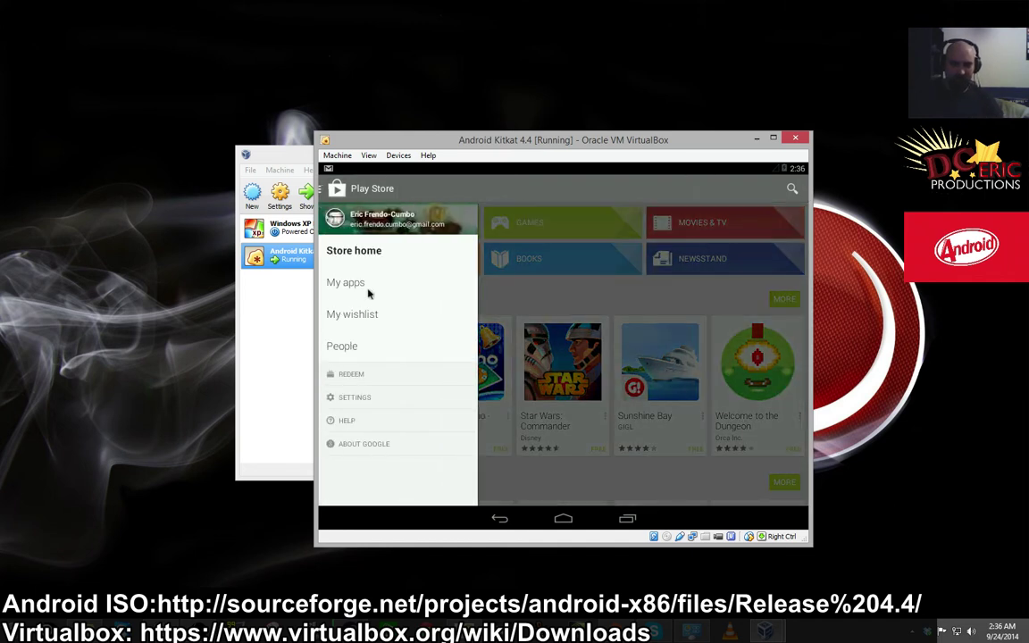
left_click(328, 278)
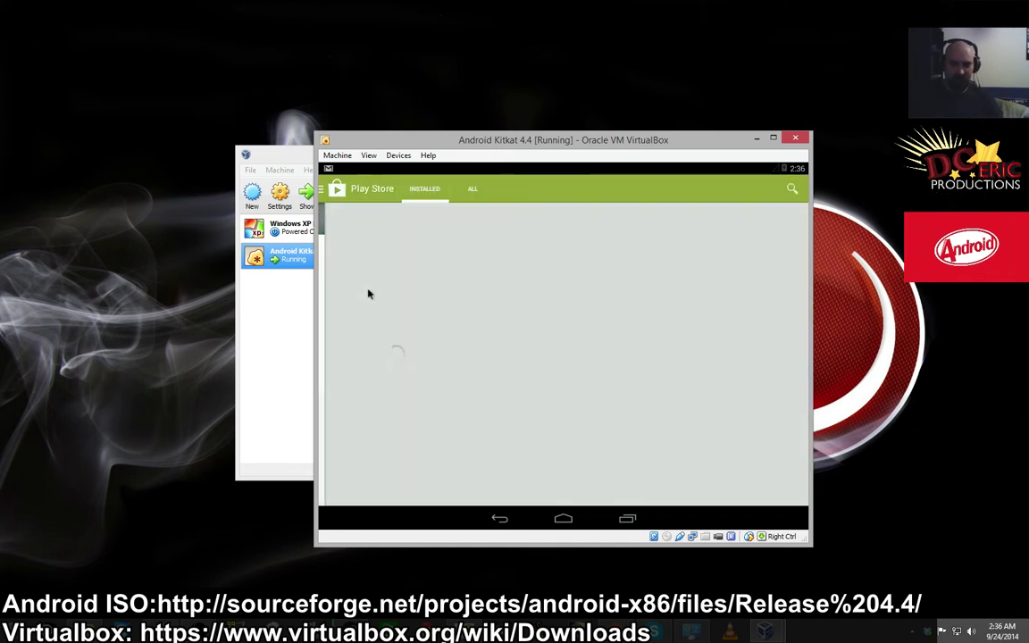
left_click(462, 192)
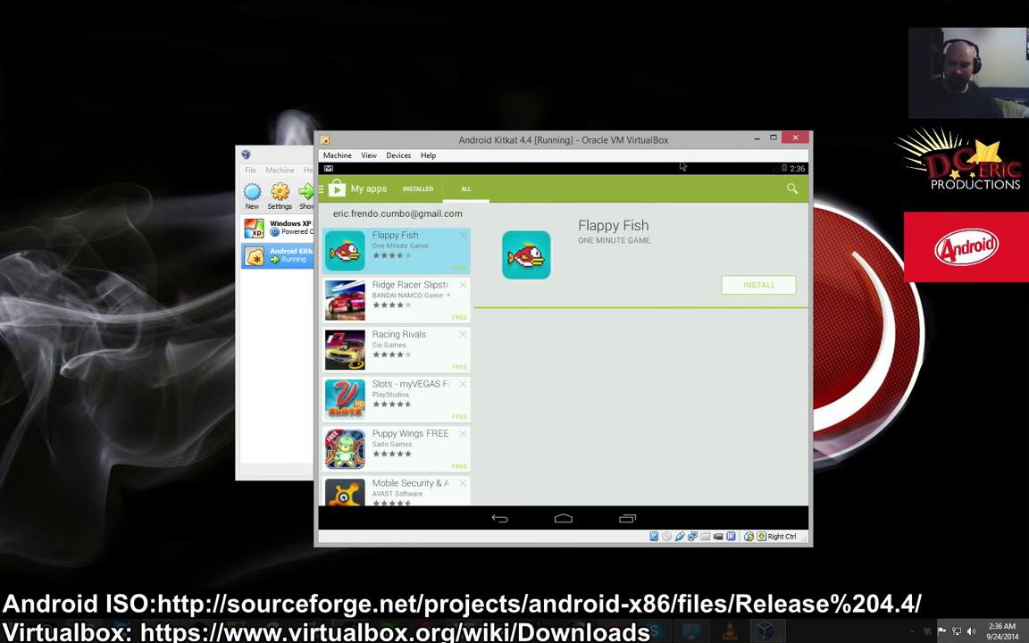
left_click(777, 290)
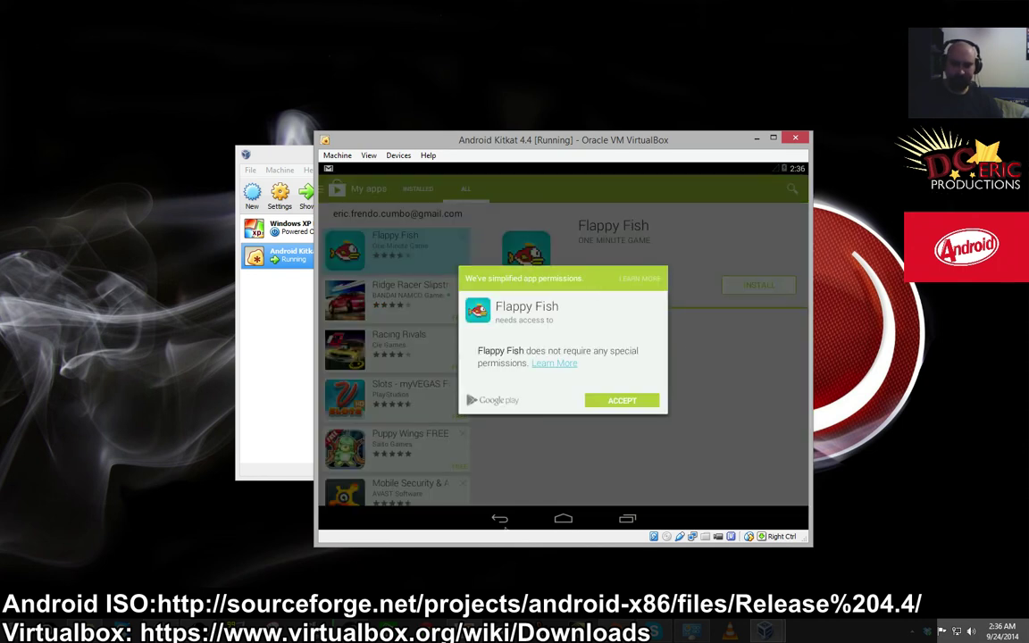
left_click(629, 401)
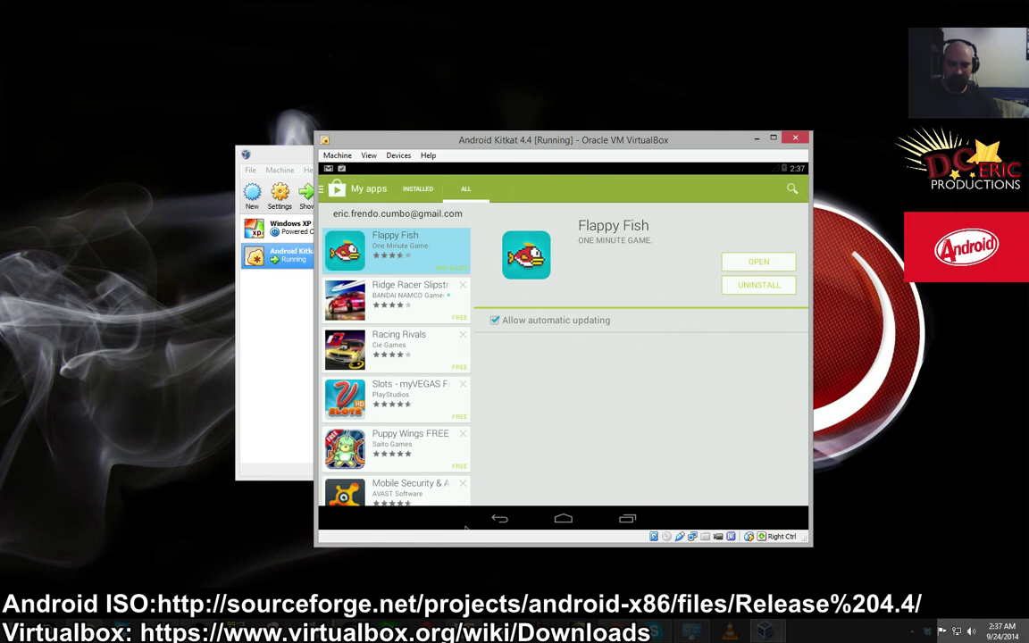
- Leave the Play Store and try to launch Flappy Fish from the app drawer and from its home screen shortcut, dismissing the dialogs
left_click(493, 521)
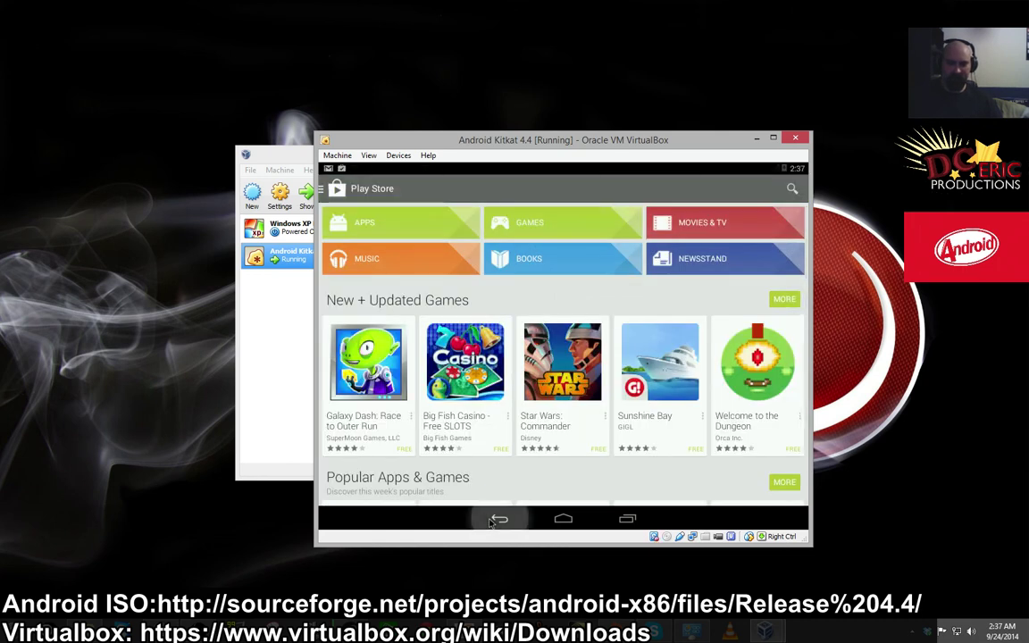
left_click(497, 520)
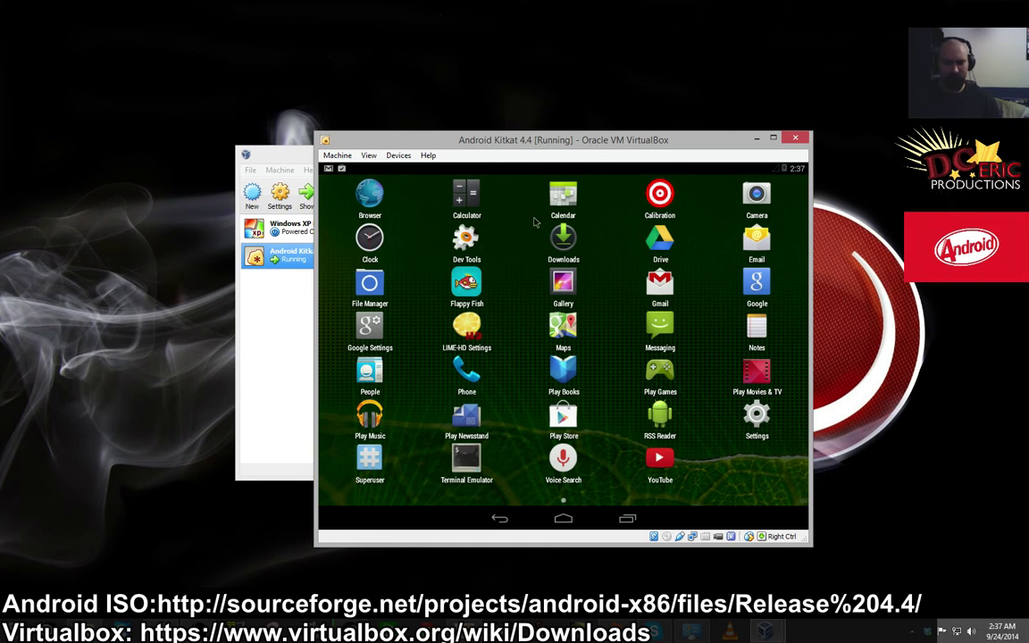
left_click(478, 284)
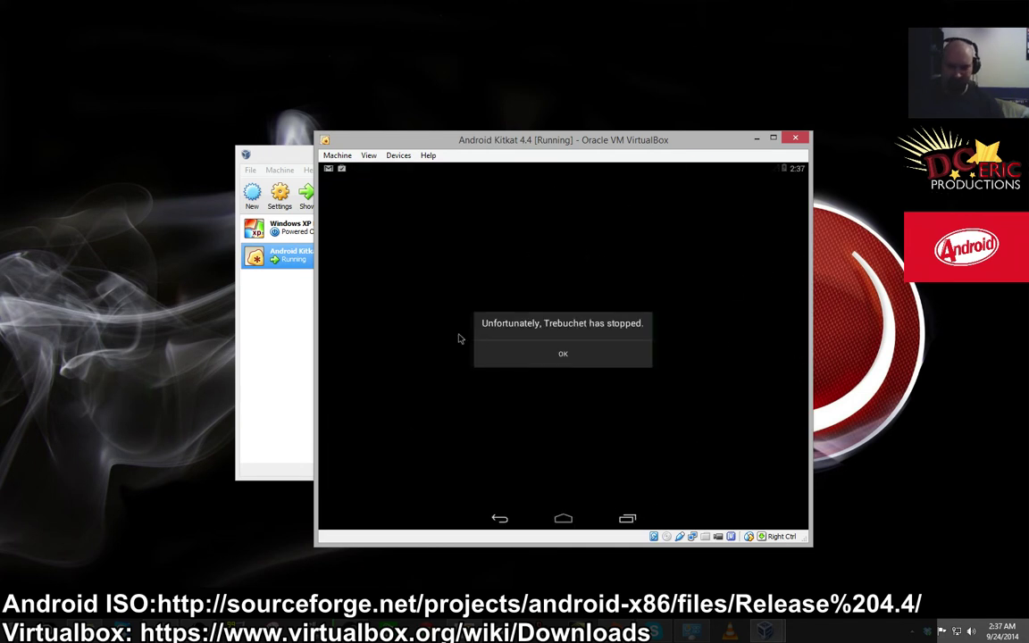
left_click(516, 362)
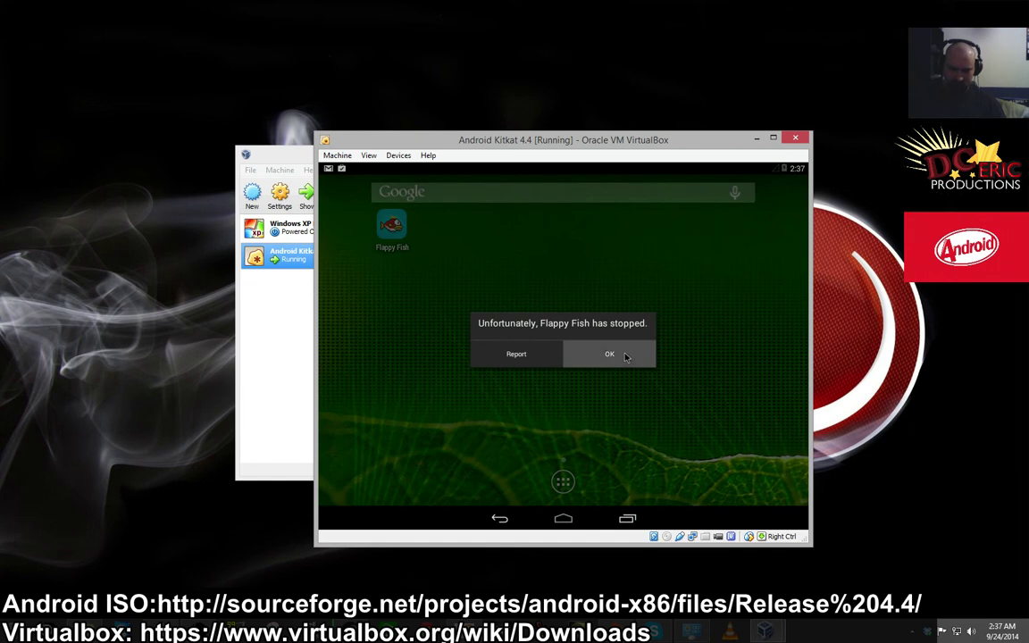
left_click(607, 357)
left_click(393, 225)
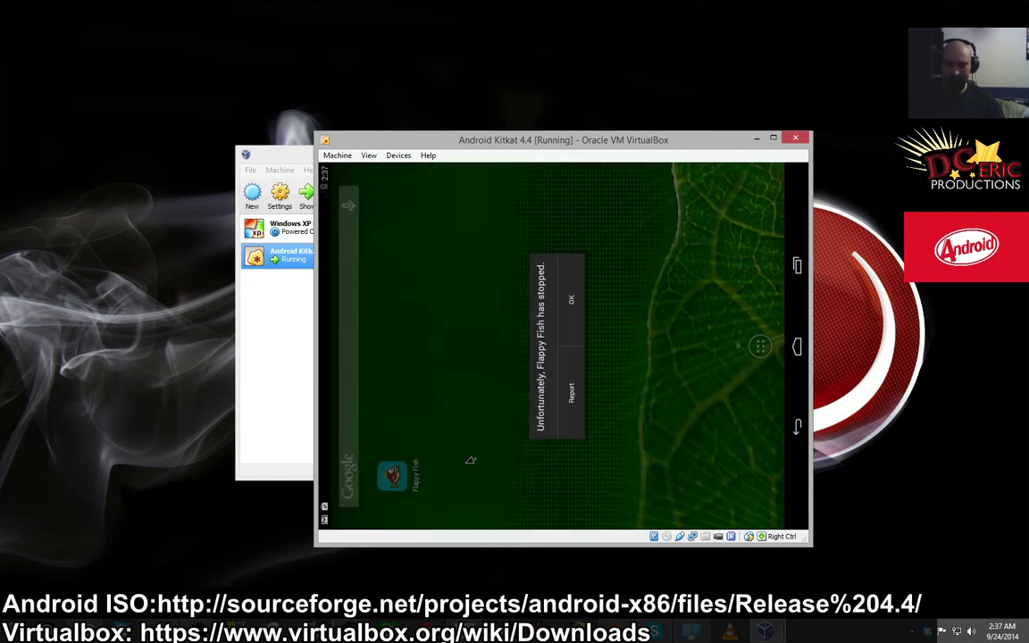
left_click(581, 289)
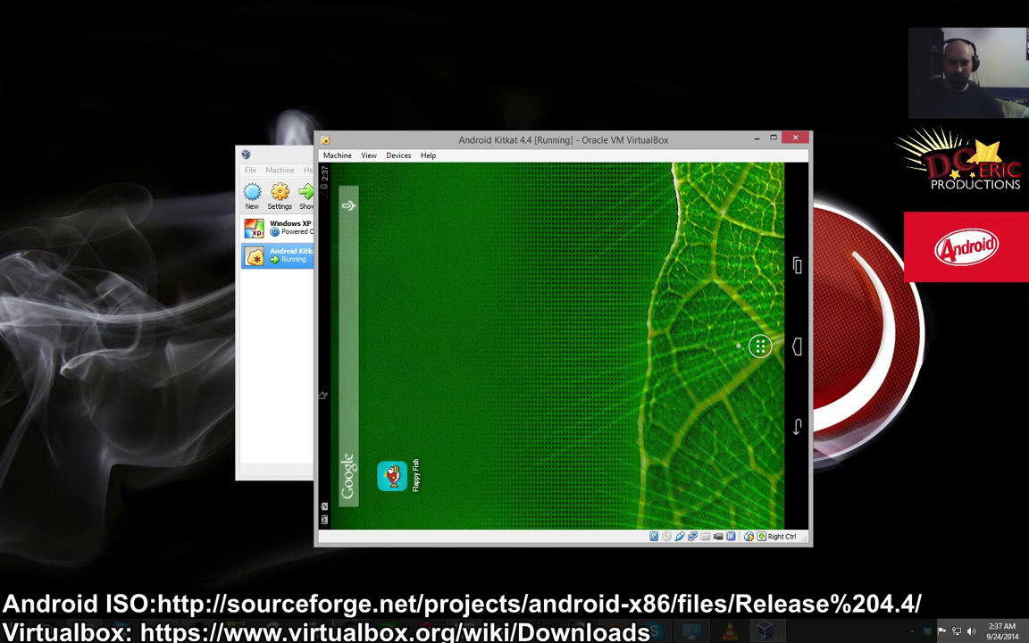
- Shut down Android from its quick settings and confirm the power-off
left_click_drag(349, 294, 664, 267)
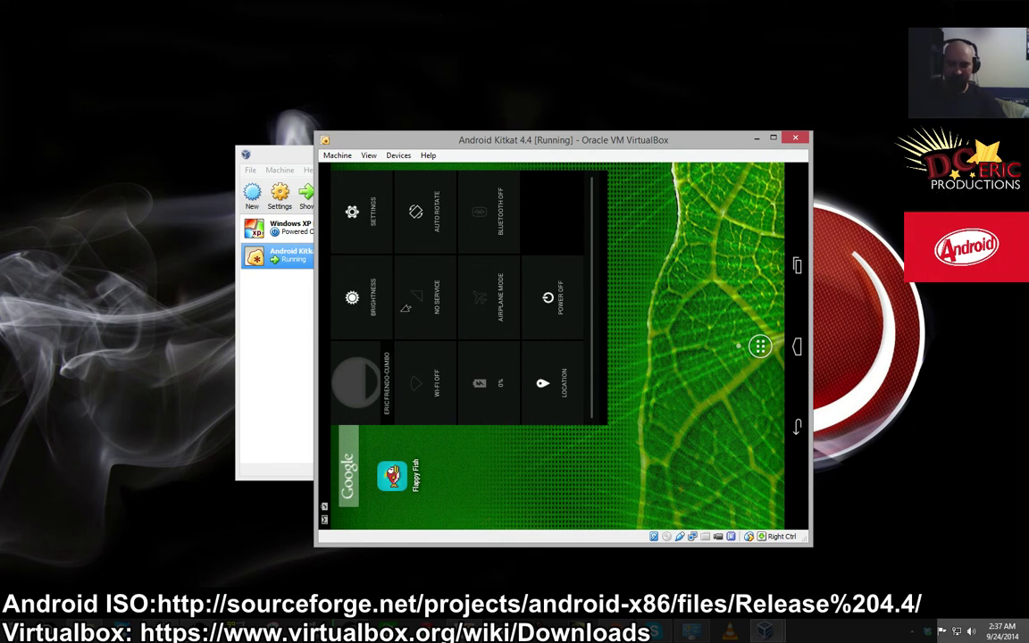
left_click(557, 282)
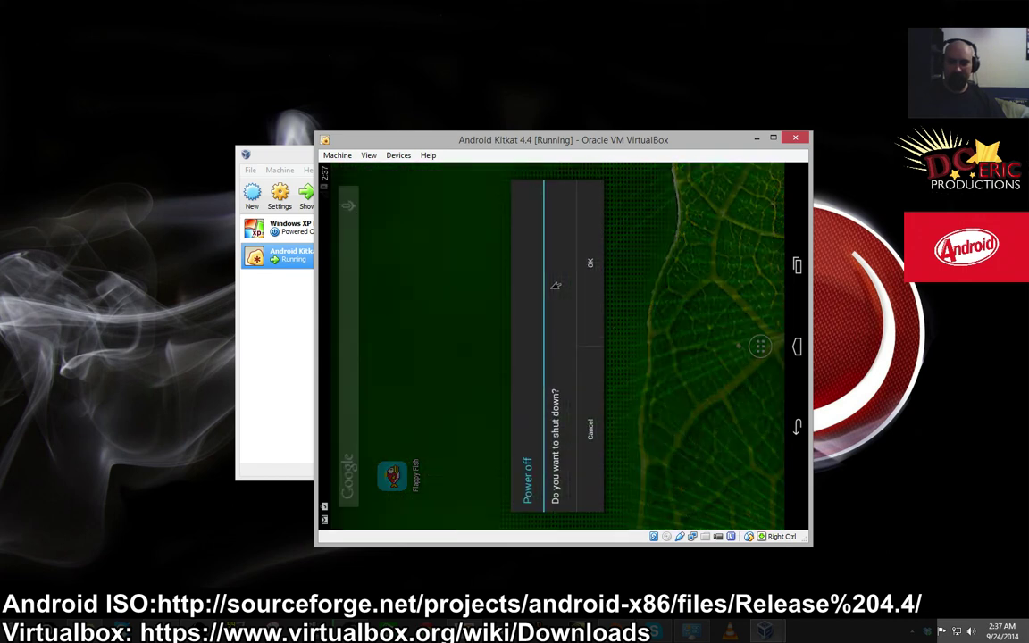
left_click(603, 265)
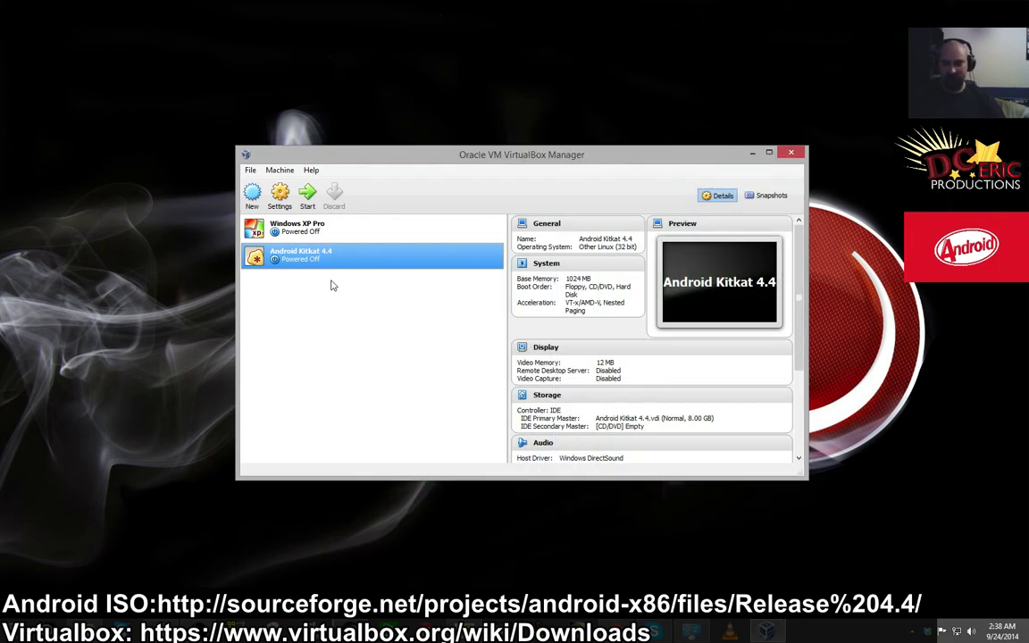
- Start the Android Kitkat 4.4 virtual machine with the Android-x86 4.4-r1 boot entry and disable its mouse integration
double_click(282, 259)
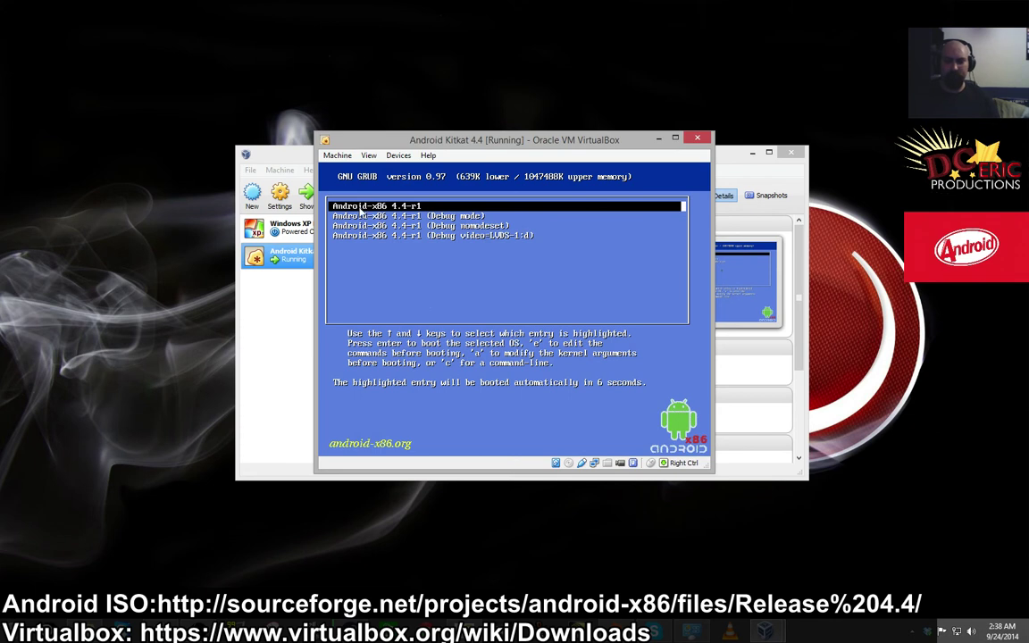
key("Return")
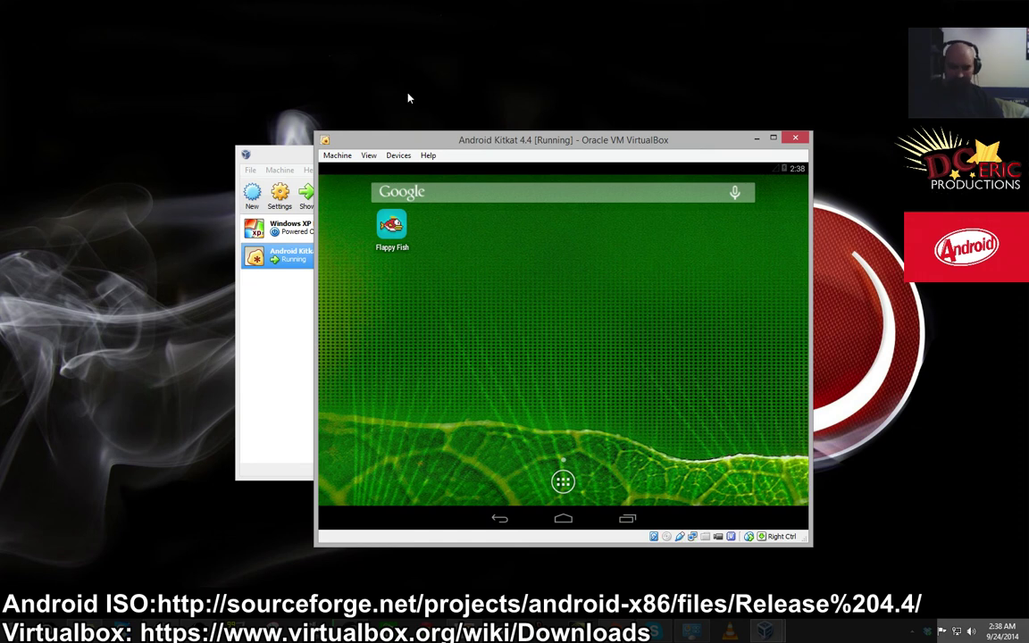
left_click(338, 157)
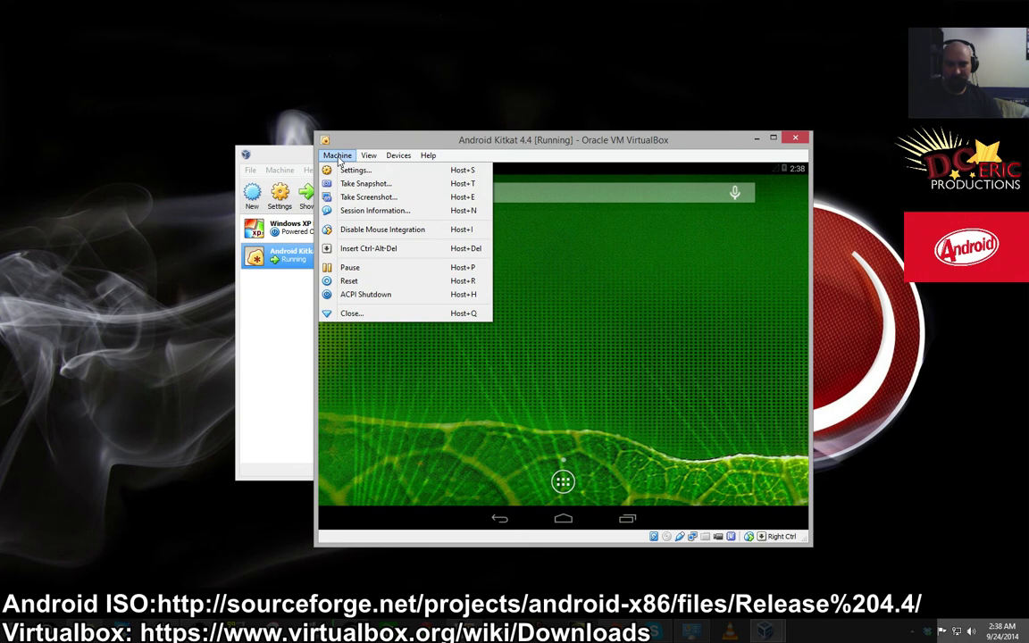
left_click(382, 231)
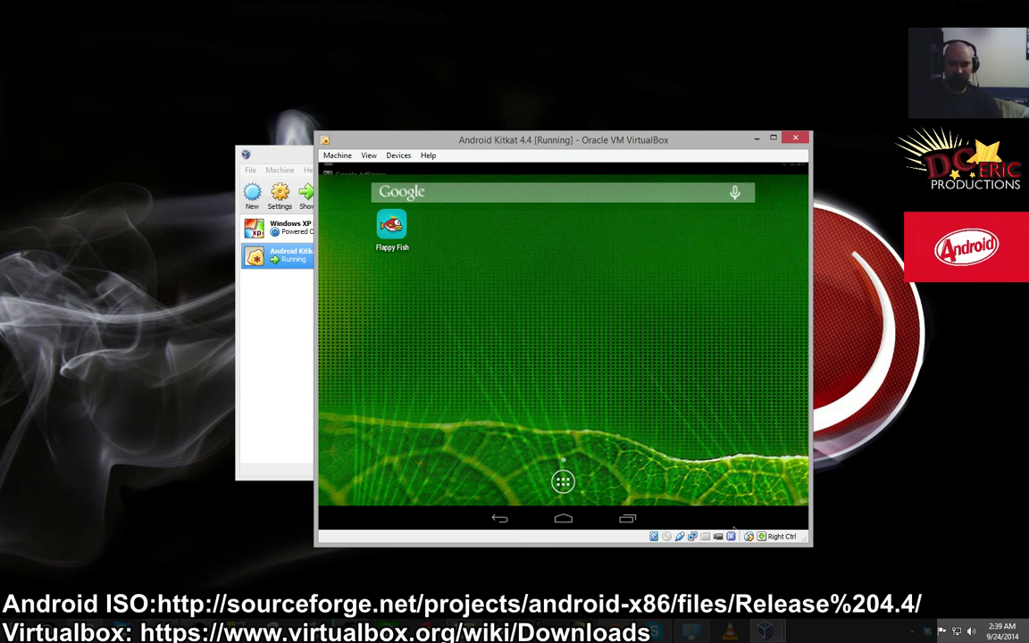
- Open the YouTube app from the app drawer and bring up its What to Watch recommendations
left_click(564, 480)
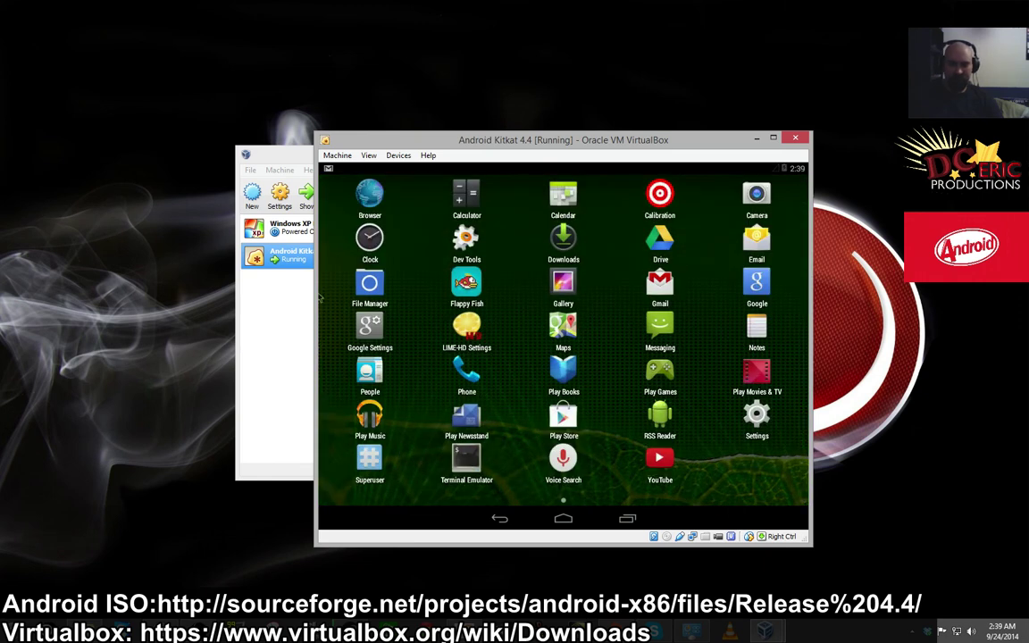
left_click(661, 460)
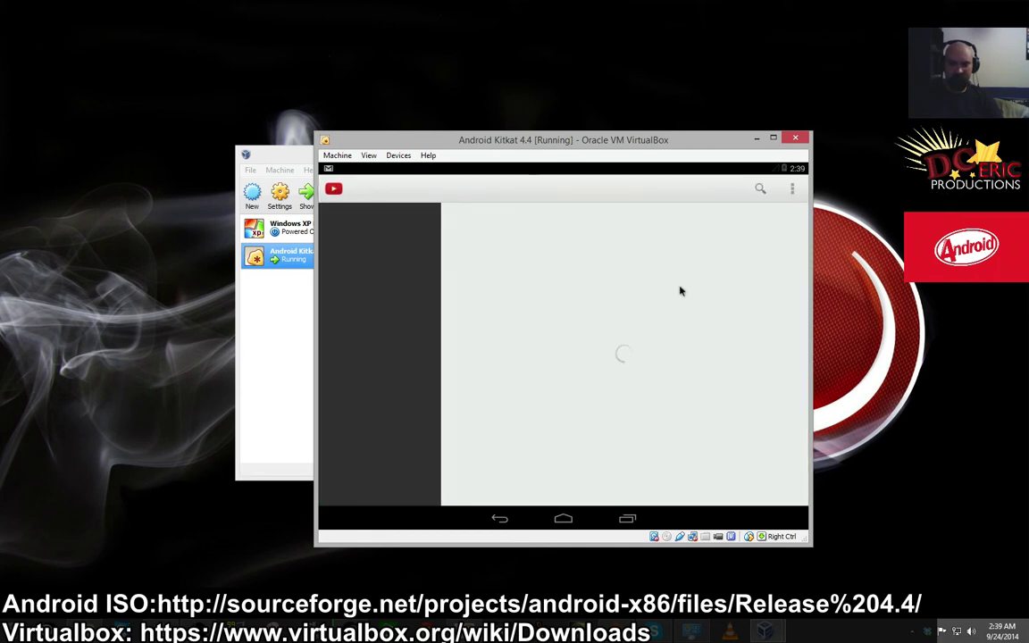
left_click(483, 361)
left_click(551, 392)
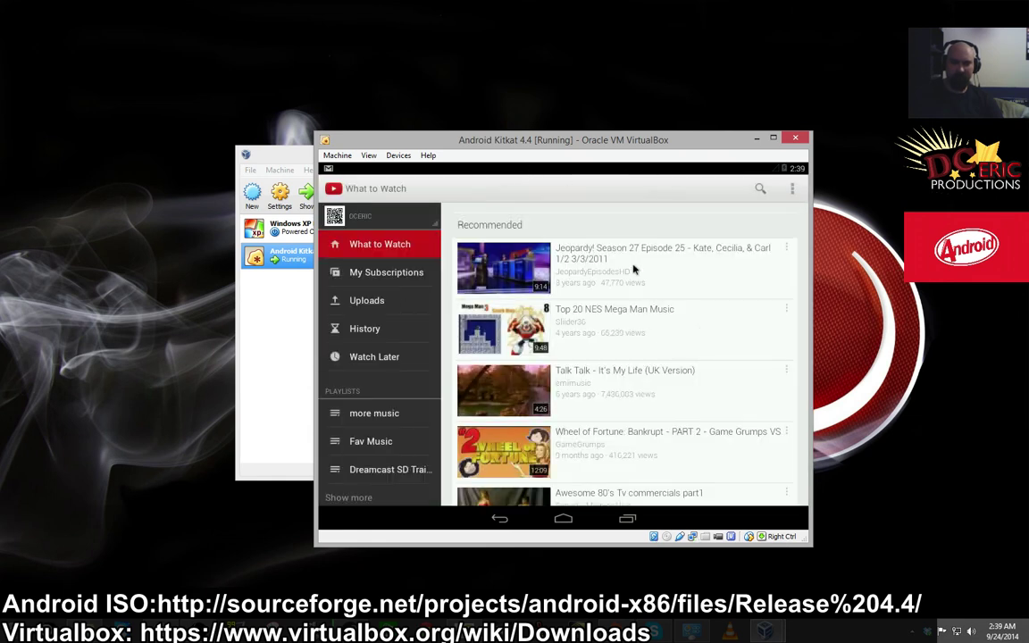
- Play the recommended Jeopardy! Season 27 Episode 25 video, minimize it, dismiss the mini-player tip and exit YouTube to the app drawer
left_click(633, 270)
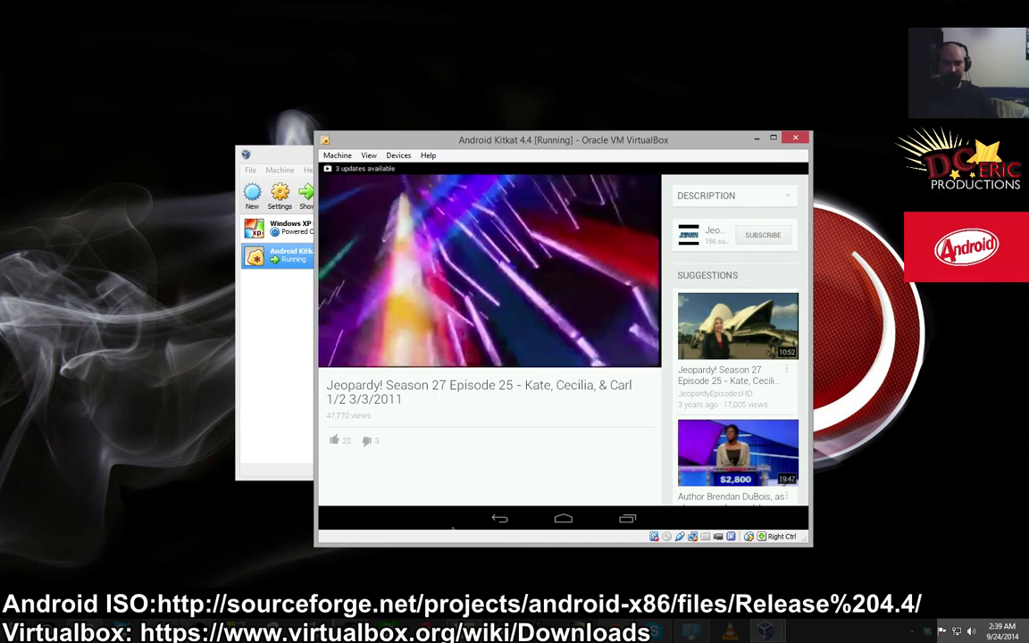
left_click(501, 521)
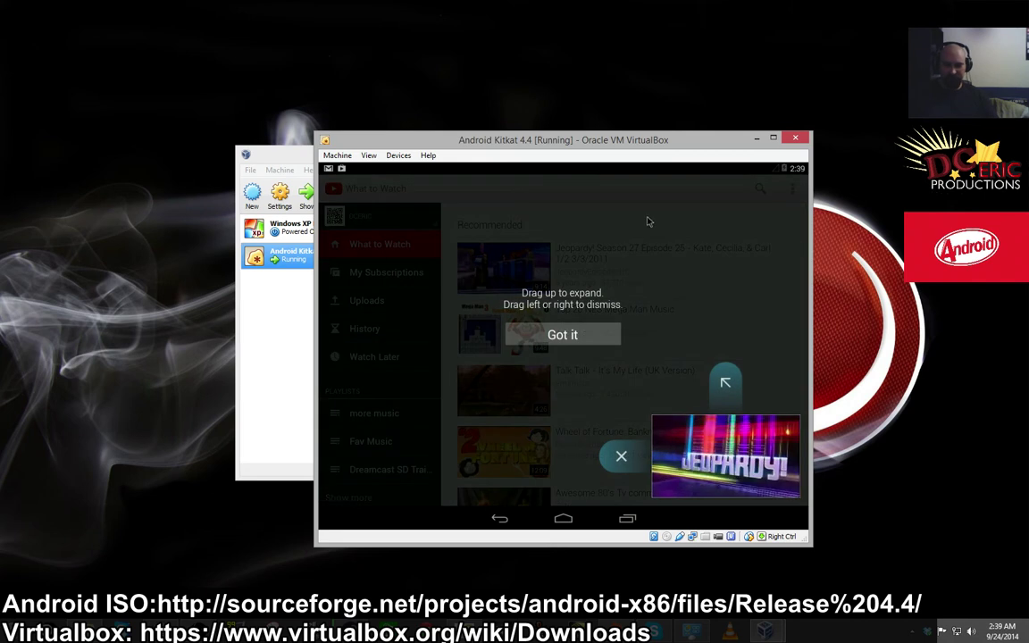
left_click(563, 336)
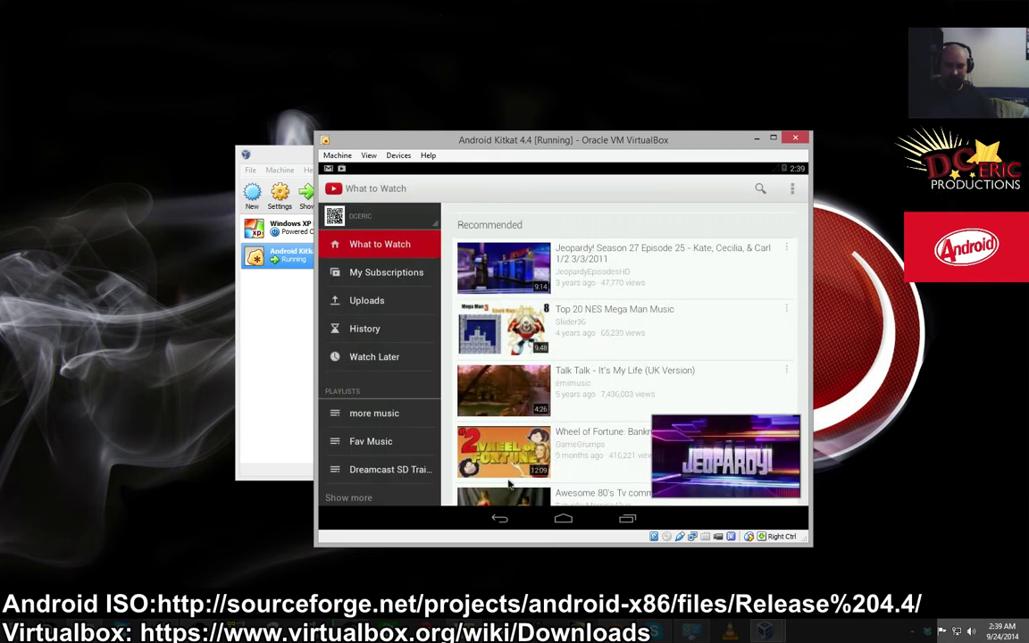
key("Escape")
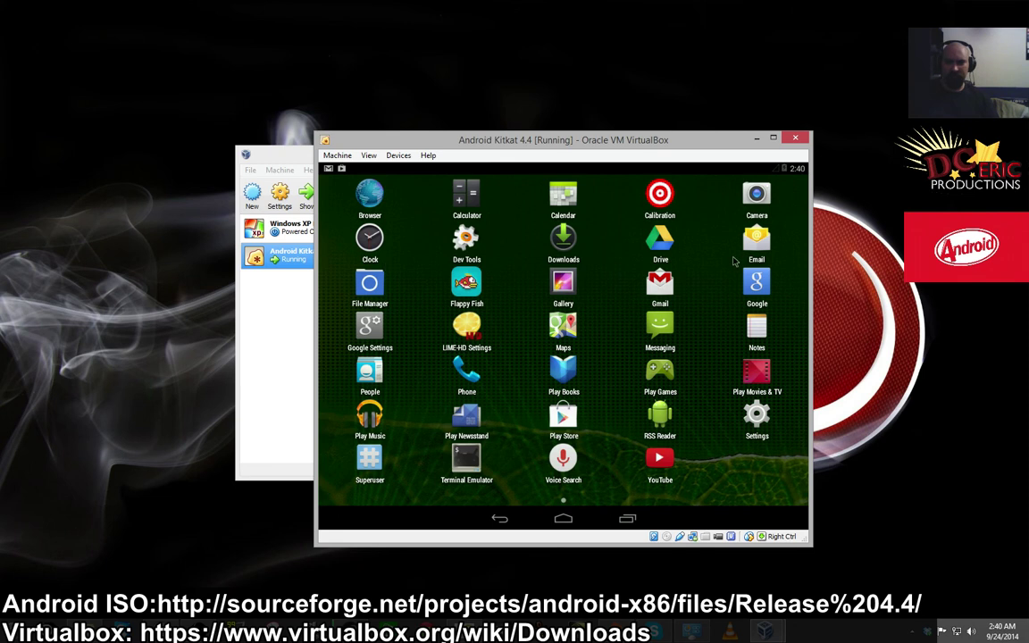
- Open the Camera app from the app drawer to check it, and go back to the app drawer
left_click(758, 206)
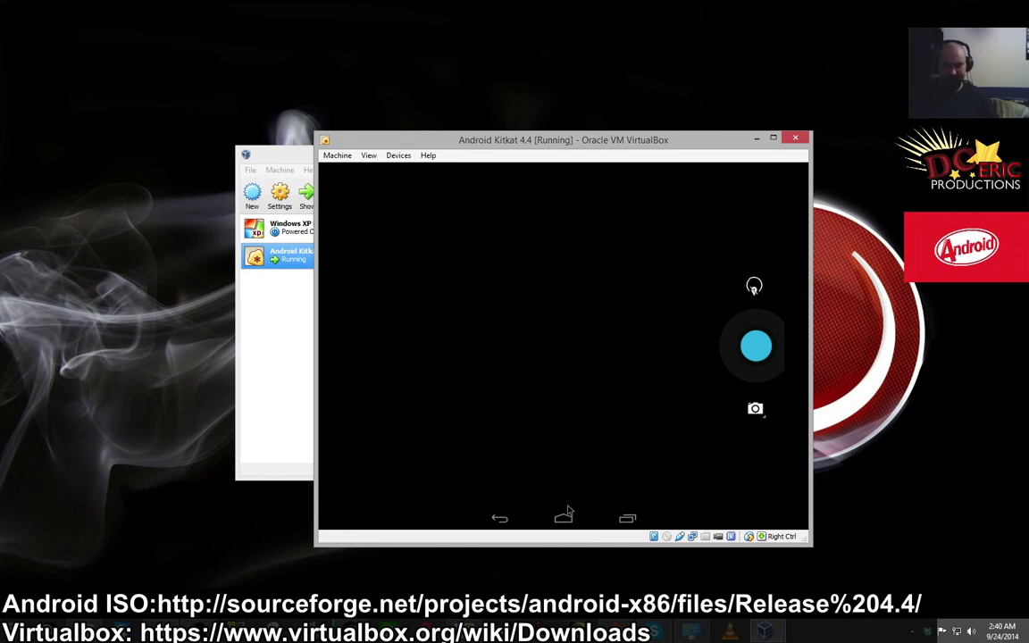
left_click(513, 520)
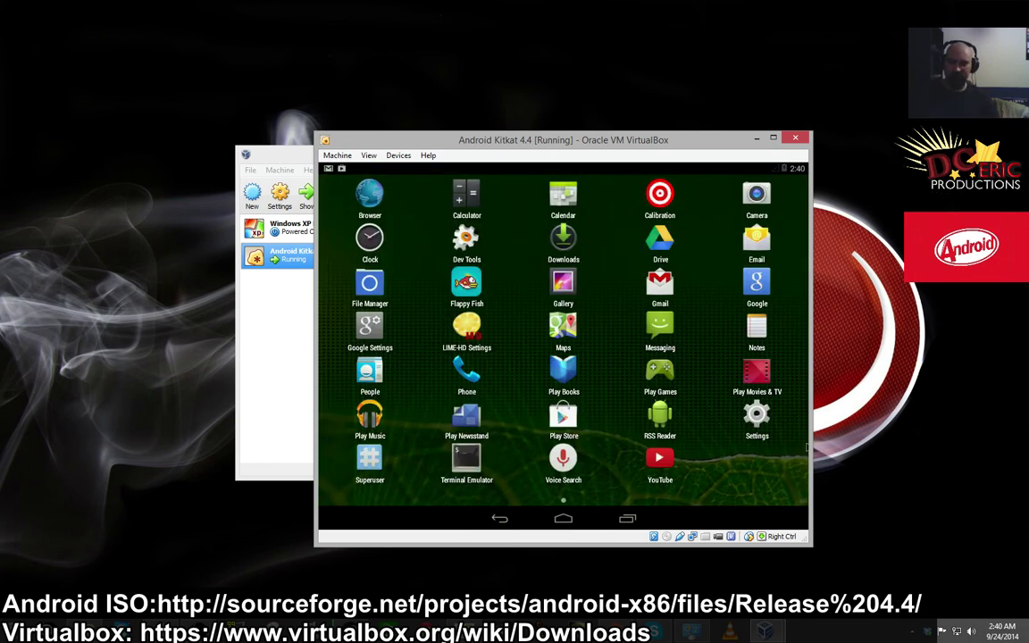